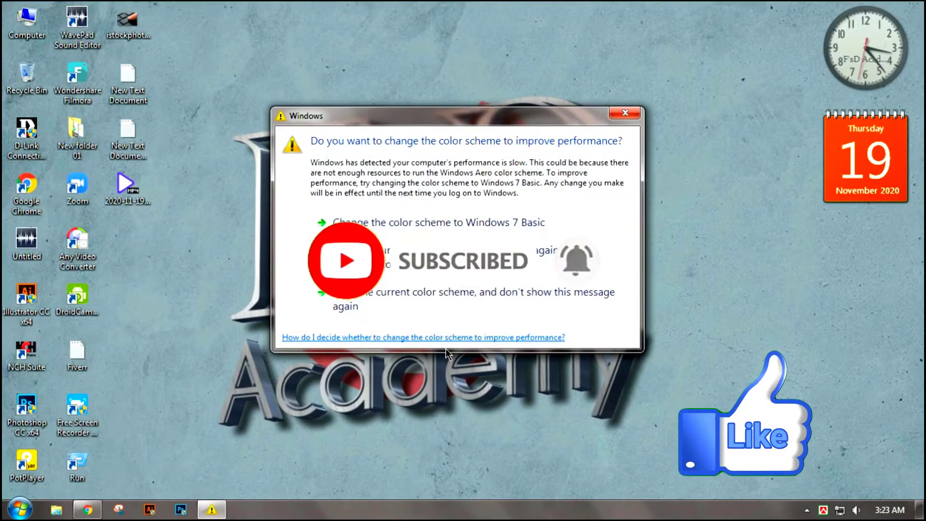
Switch Windows to the Windows 7 Basic colour scheme and restore the Fiverr homepage in Chrome.
click(480, 222)
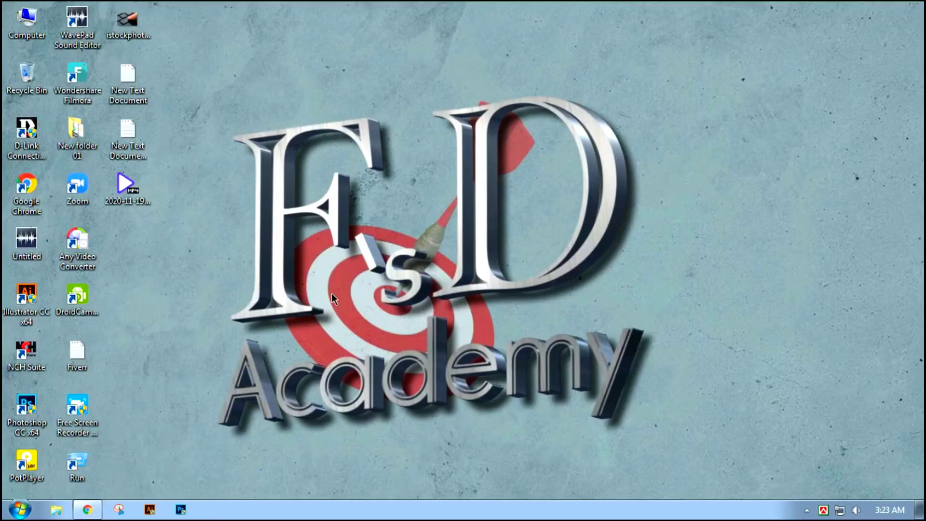
click(88, 511)
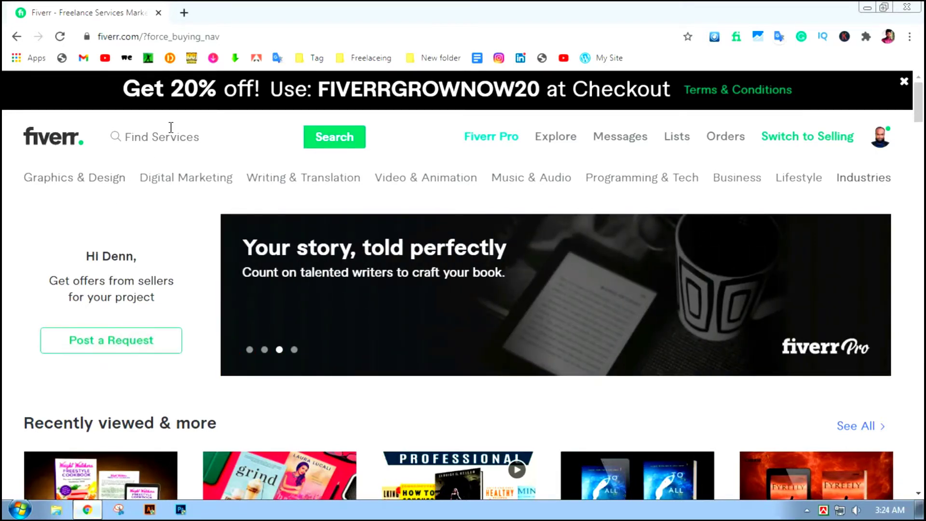
Search Fiverr for 'logo design' and scroll through the 126,053 service results.
click(174, 130)
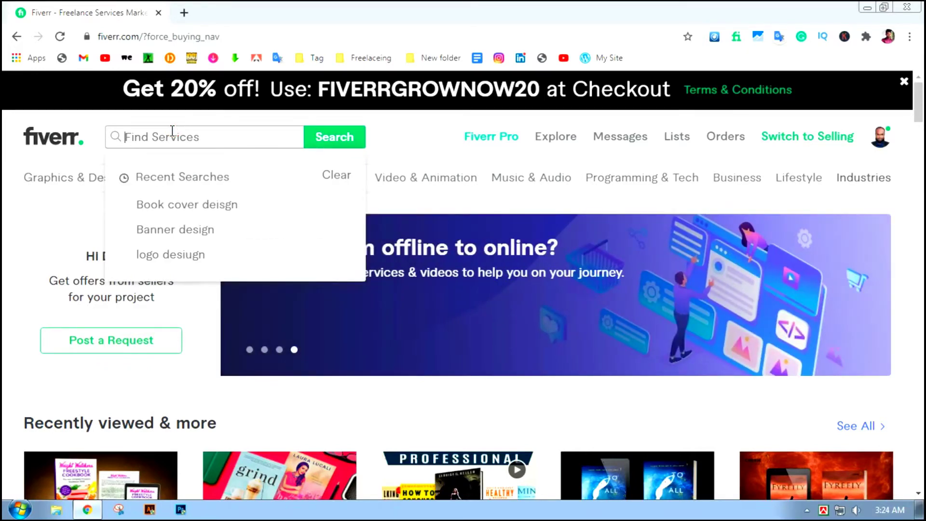
text(logo de)
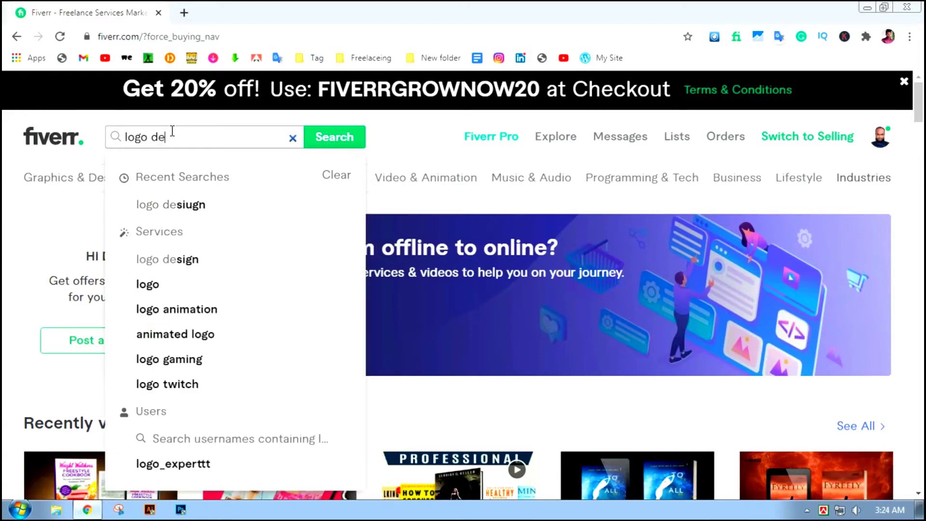
text(sign)
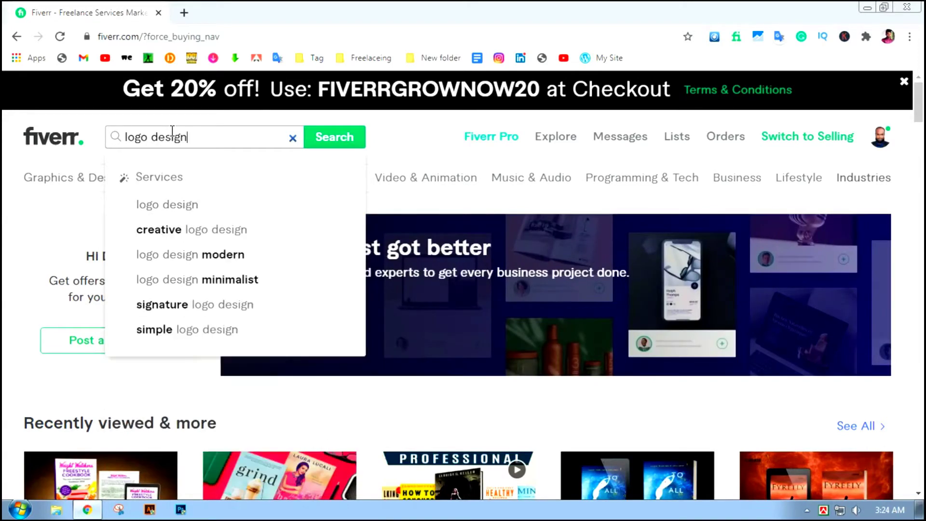
key(Return)
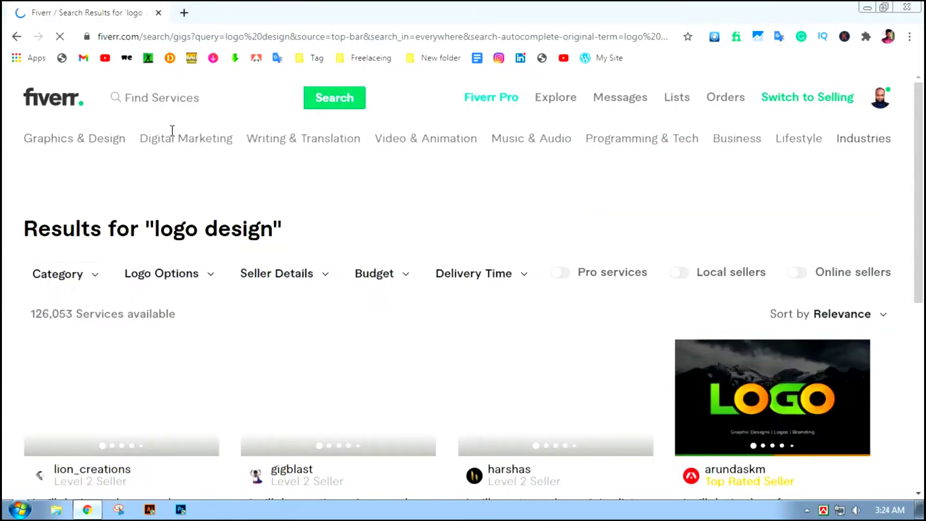
scroll(291, 268, down, 3)
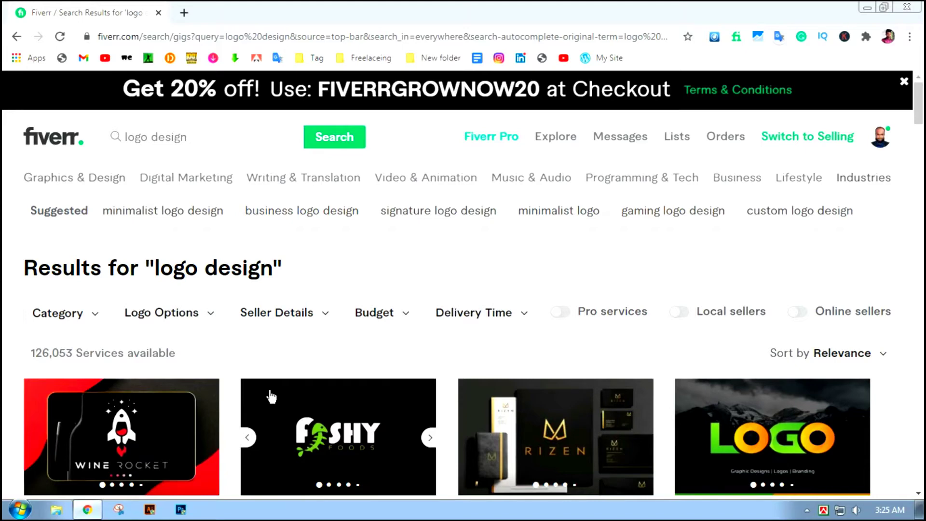
scroll(260, 386, down, 5)
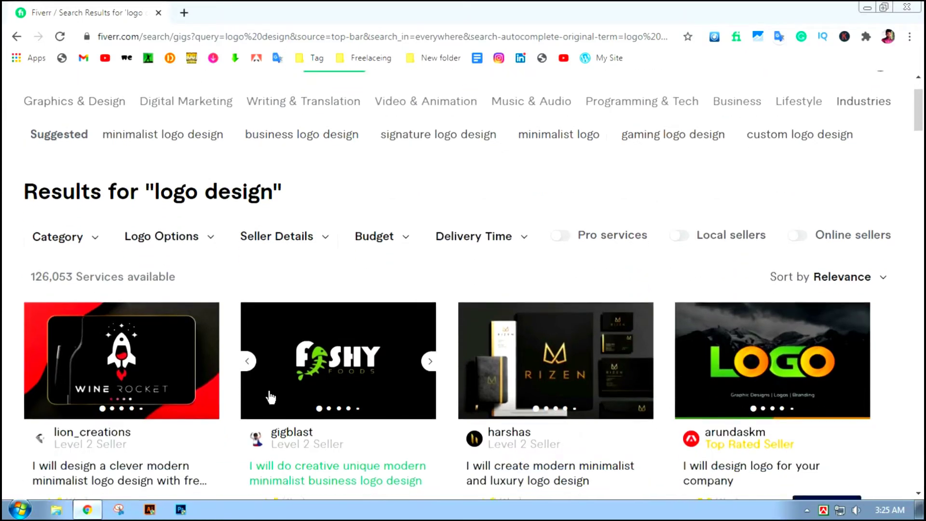
scroll(240, 361, up, 1)
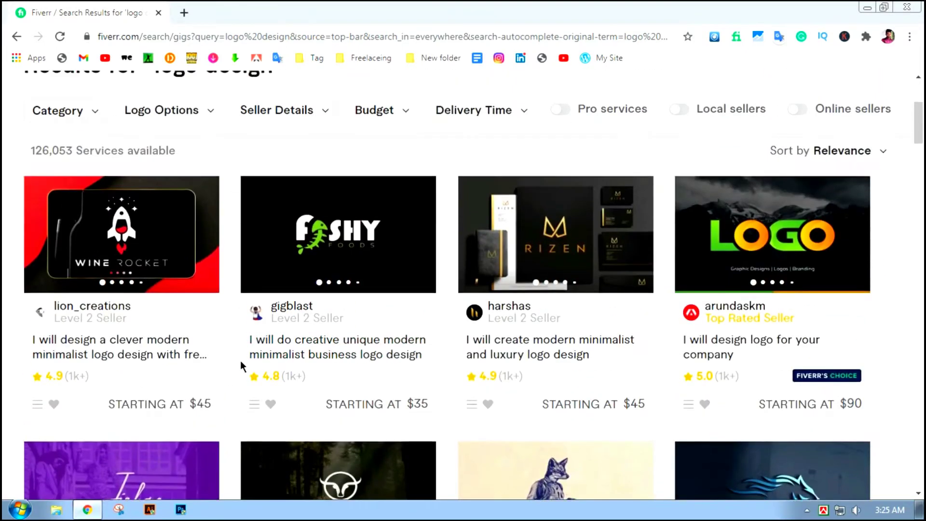
scroll(240, 361, up, 1)
scroll(240, 360, up, 2)
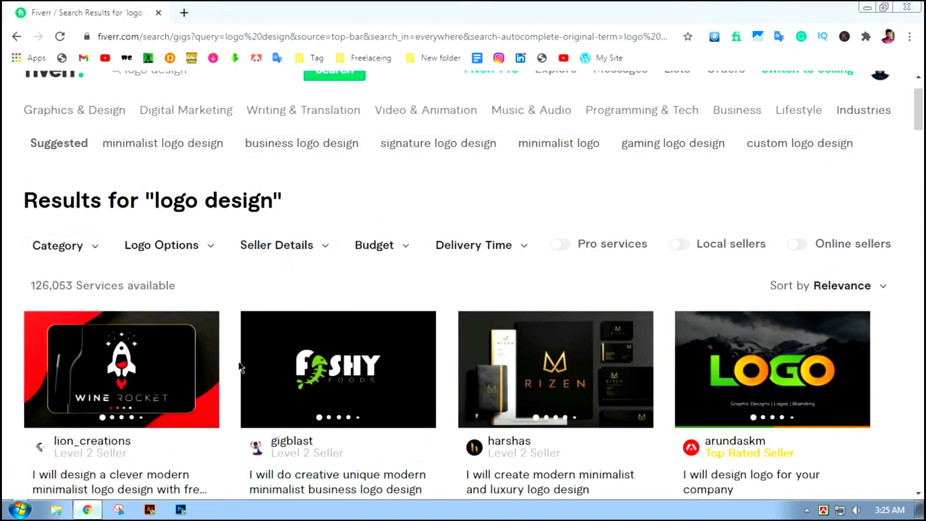
Filter the logo design results to Top Rated Seller gigs only.
click(304, 247)
click(255, 321)
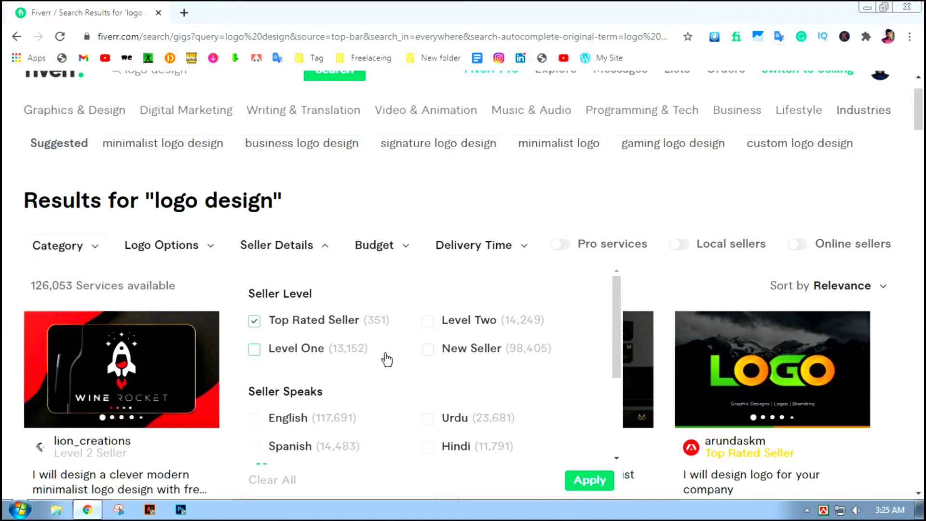
click(597, 486)
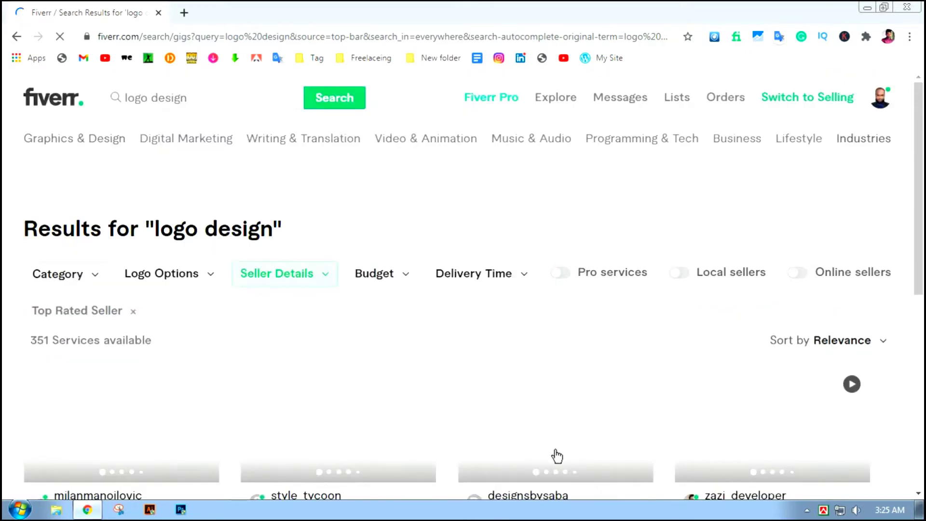
Open the 48h modern logo, dashing logo and modern minimalist logo gigs in new tabs.
scroll(559, 454, down, 3)
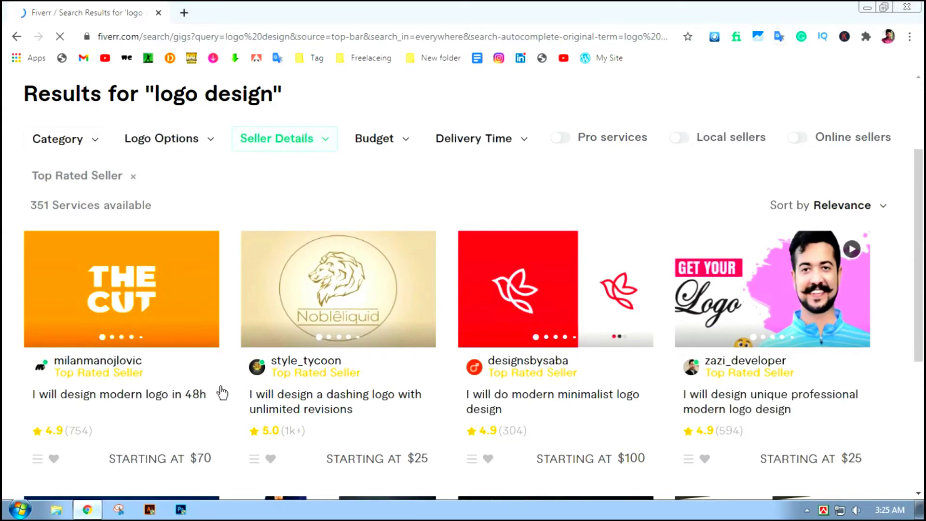
middle_click(113, 401)
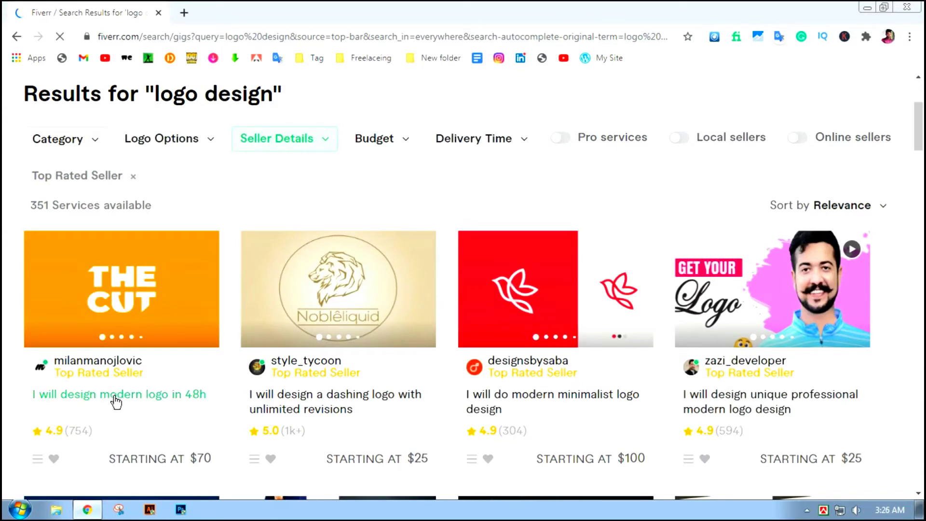
middle_click(328, 408)
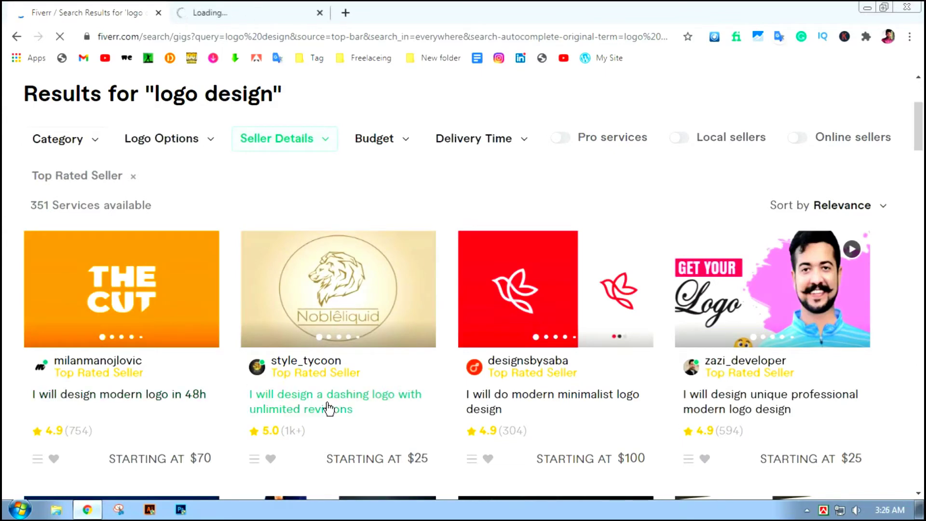
middle_click(533, 401)
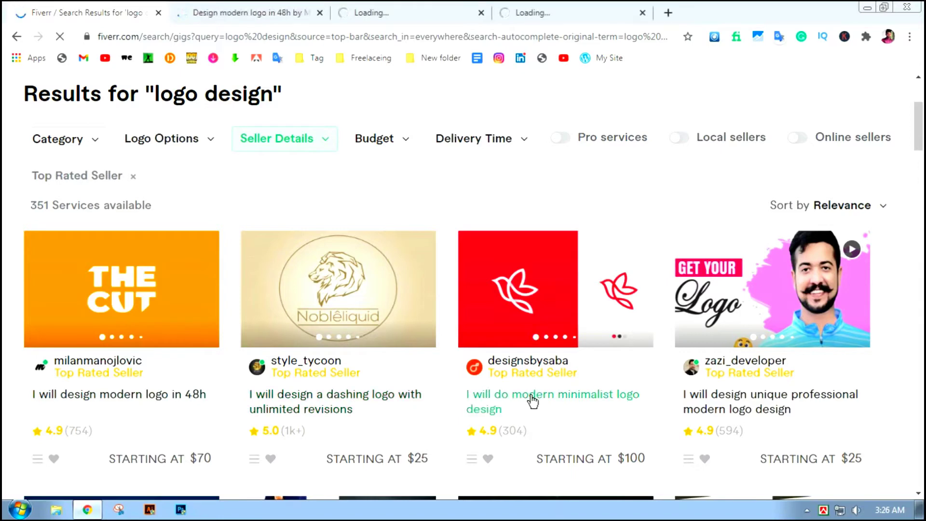
click(214, 8)
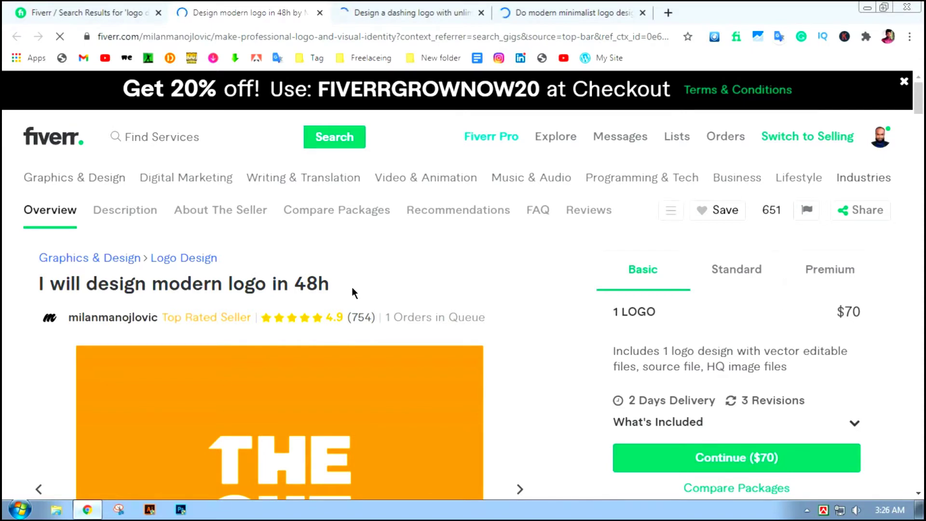
Review the $25 dashing logo and $100 minimalist logo gigs, moving the dashing tab to second.
scroll(351, 288, down, 2)
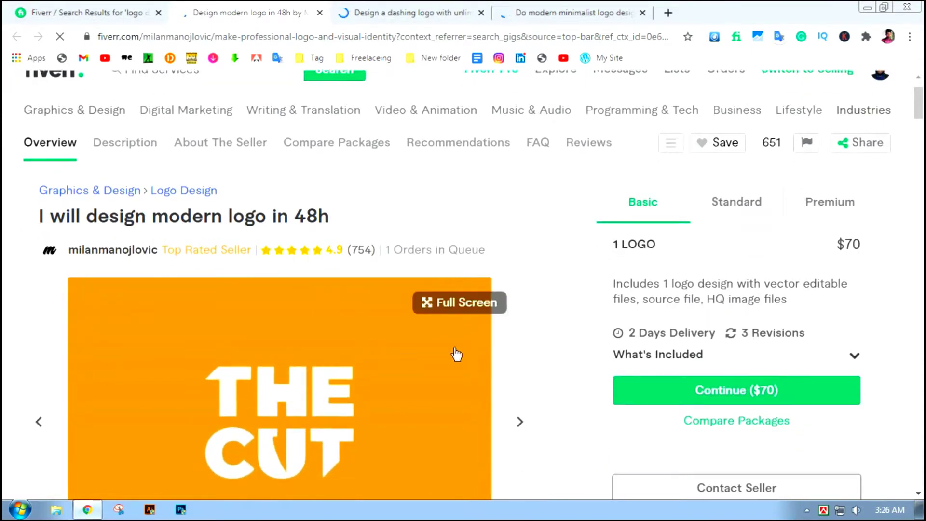
scroll(432, 359, up, 1)
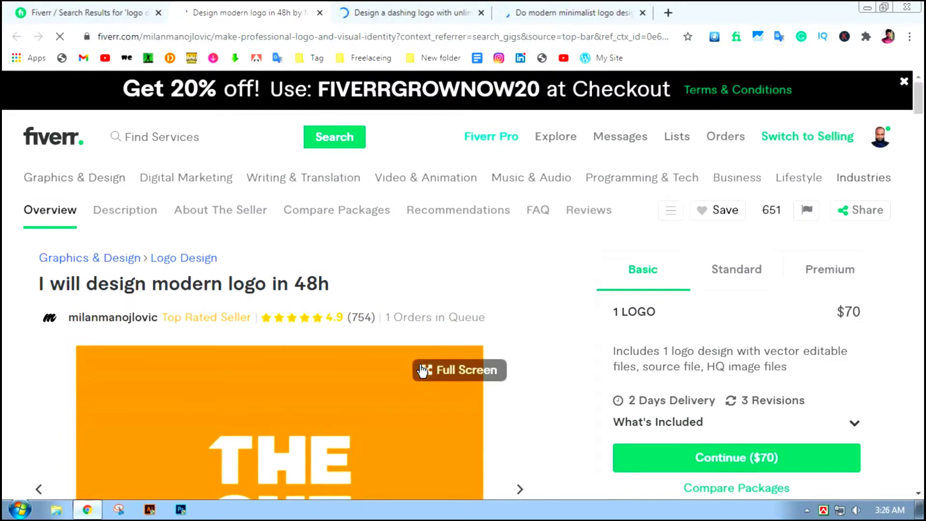
click(423, 11)
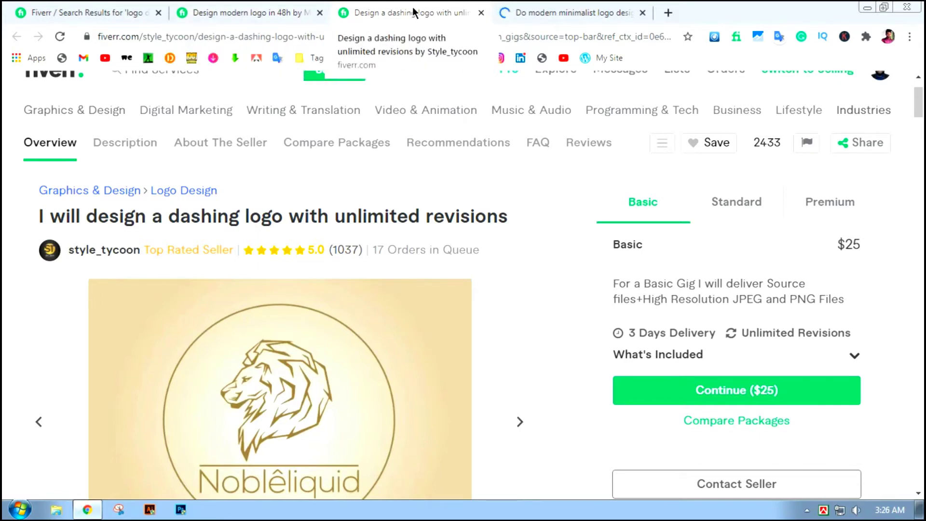
drag(412, 8, 251, 13)
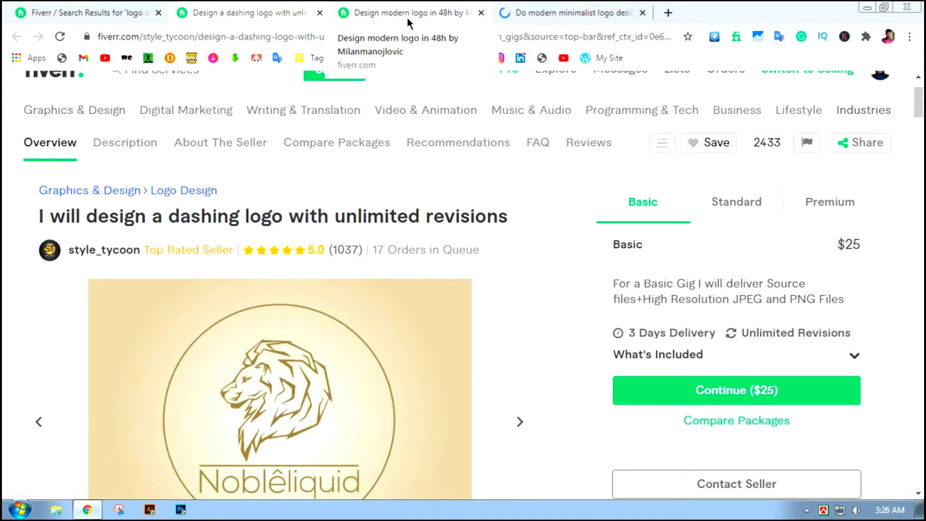
click(521, 5)
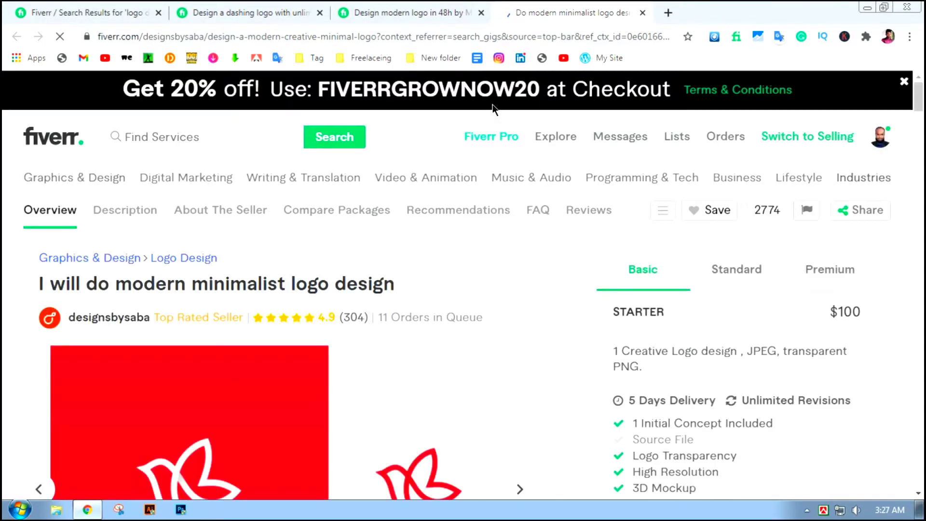
scroll(493, 109, down, 1)
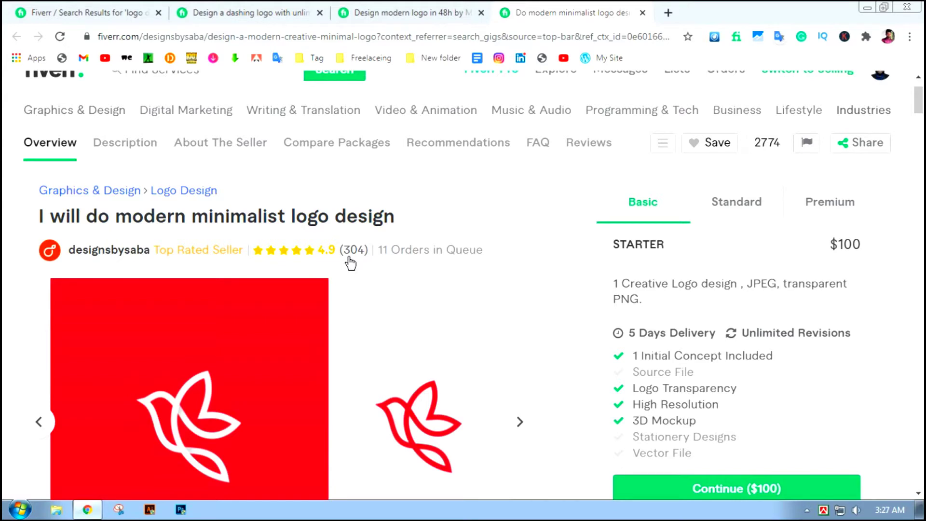
Move the minimalist logo tab to third place and return to the $70 48h logo gig.
click(266, 9)
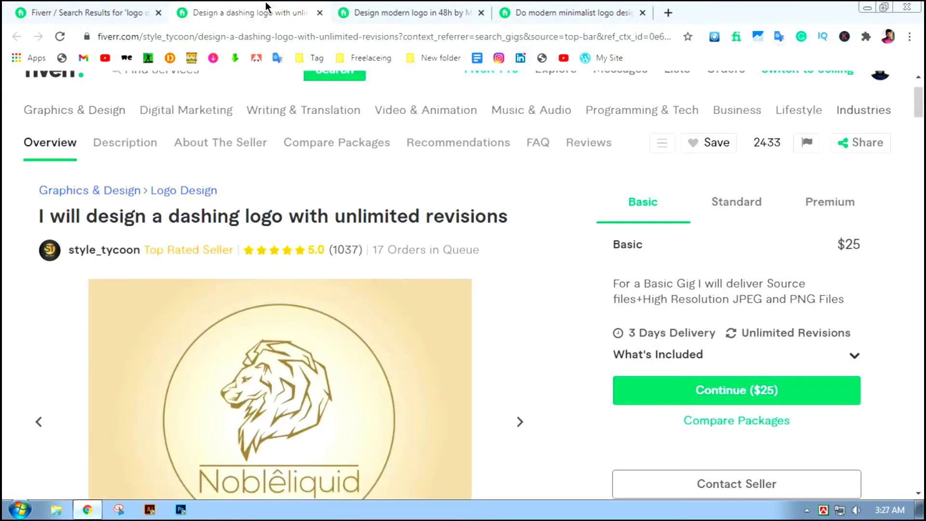
click(562, 6)
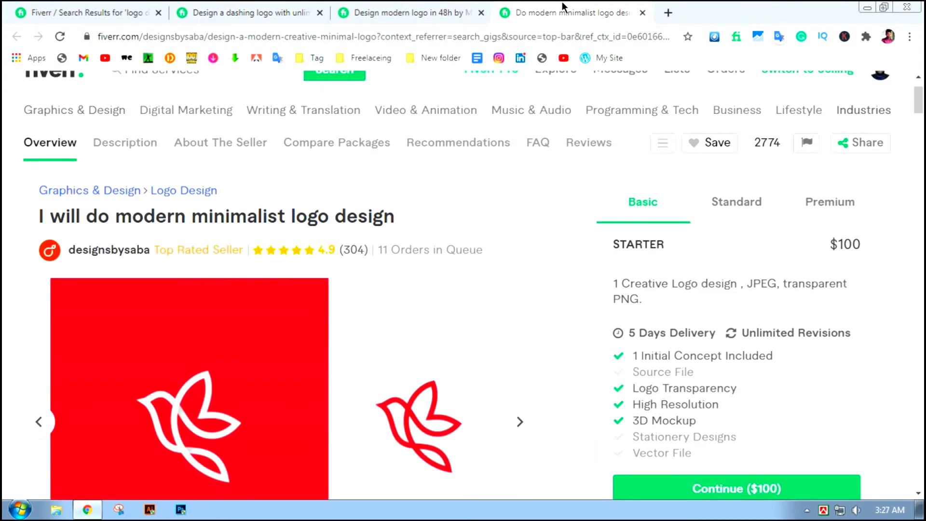
click(466, 8)
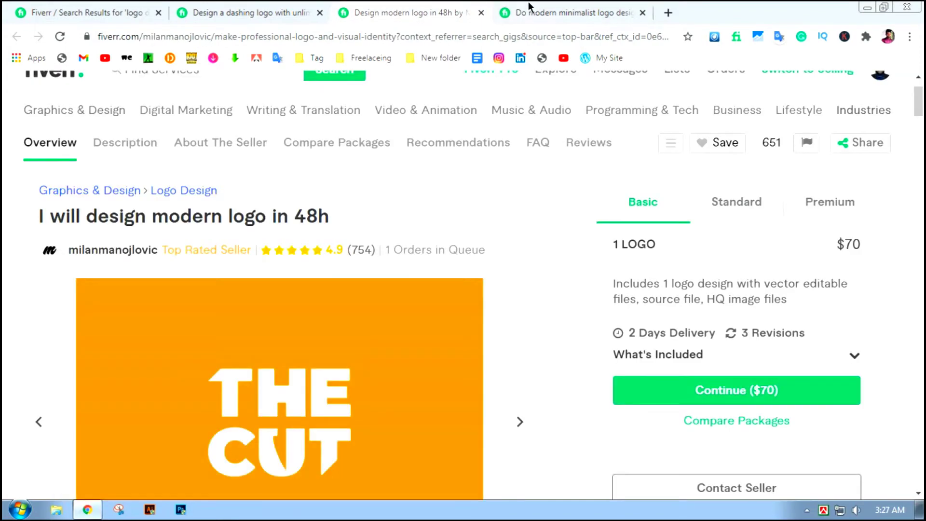
drag(529, 6, 296, 7)
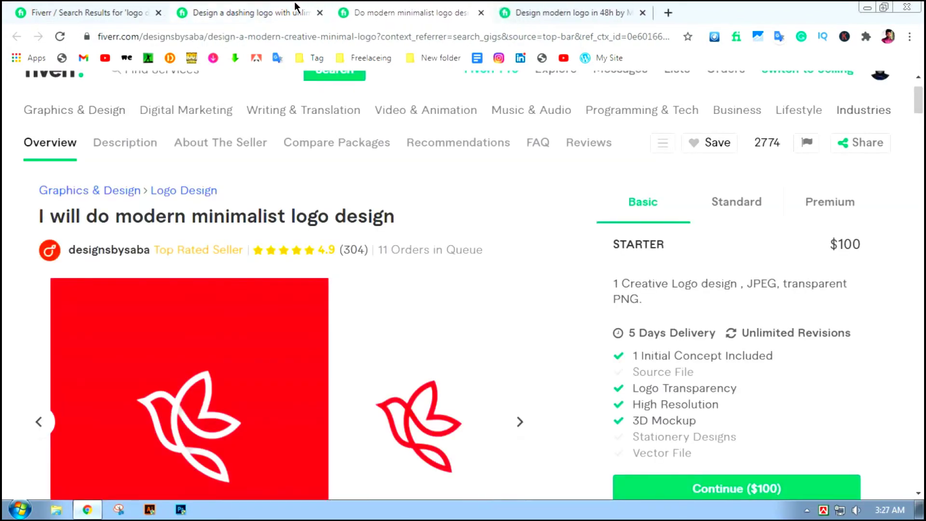
click(296, 7)
click(392, 7)
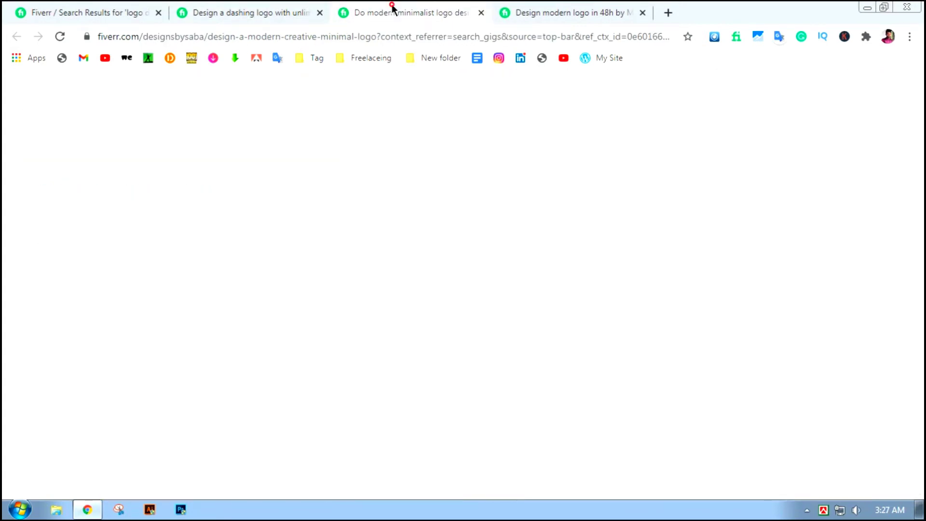
click(537, 15)
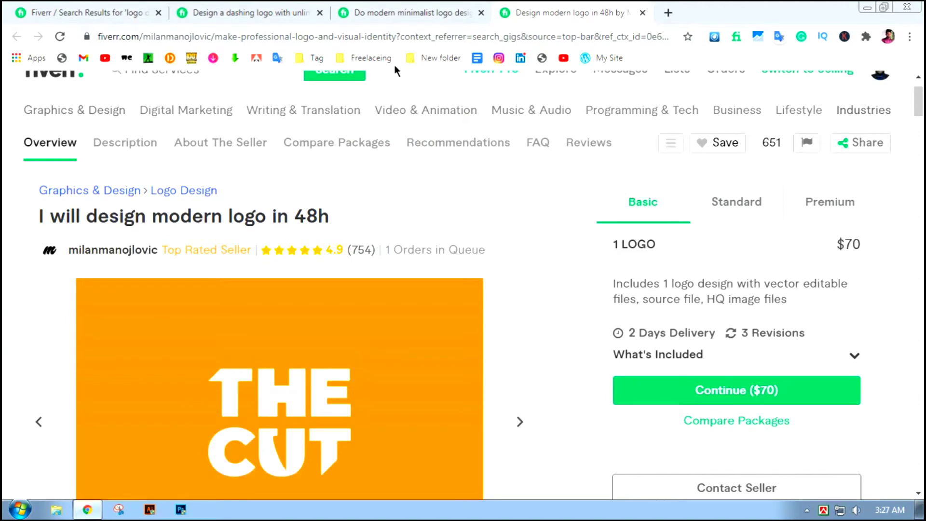
Change the seller filter from Top Rated Seller to Level Two sellers.
click(84, 6)
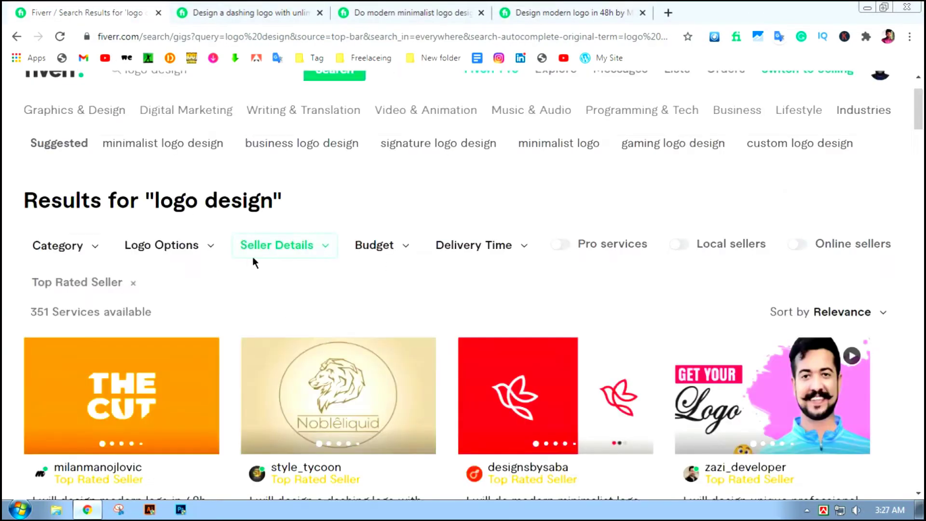
click(292, 245)
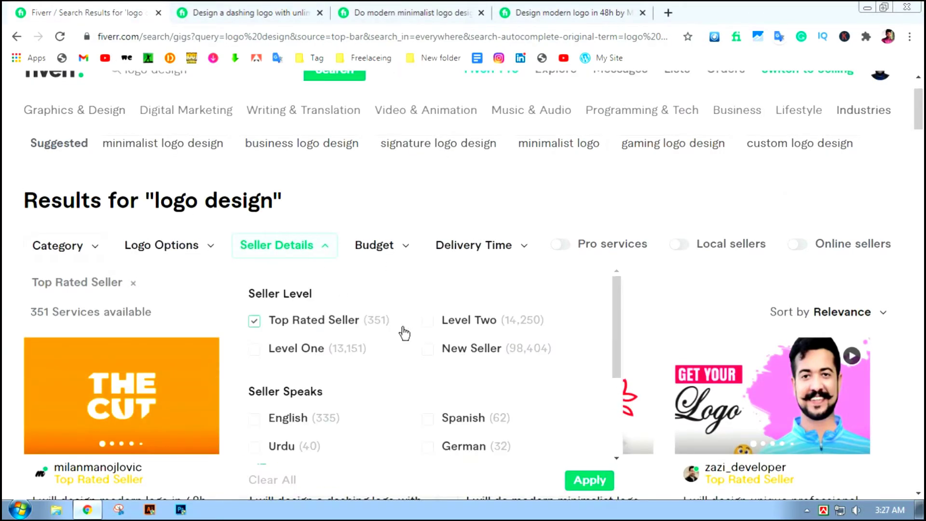
click(428, 321)
click(254, 320)
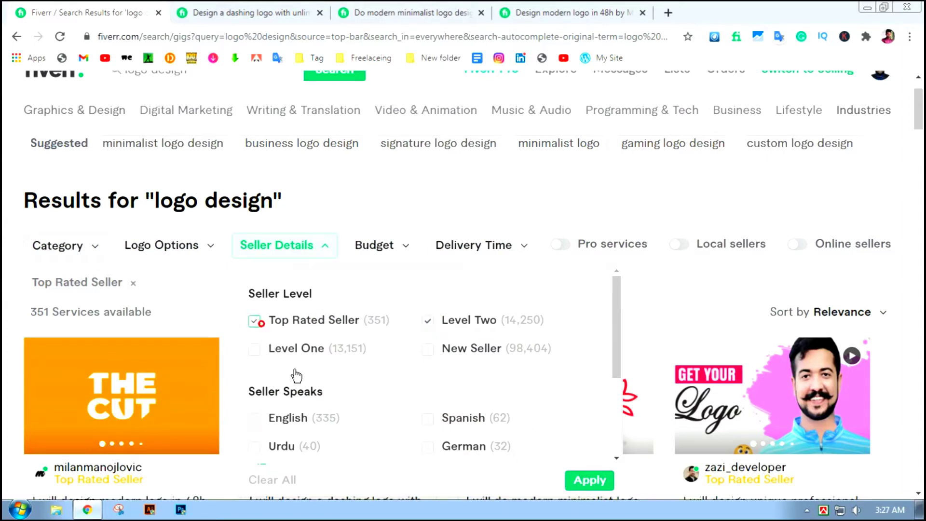
click(591, 481)
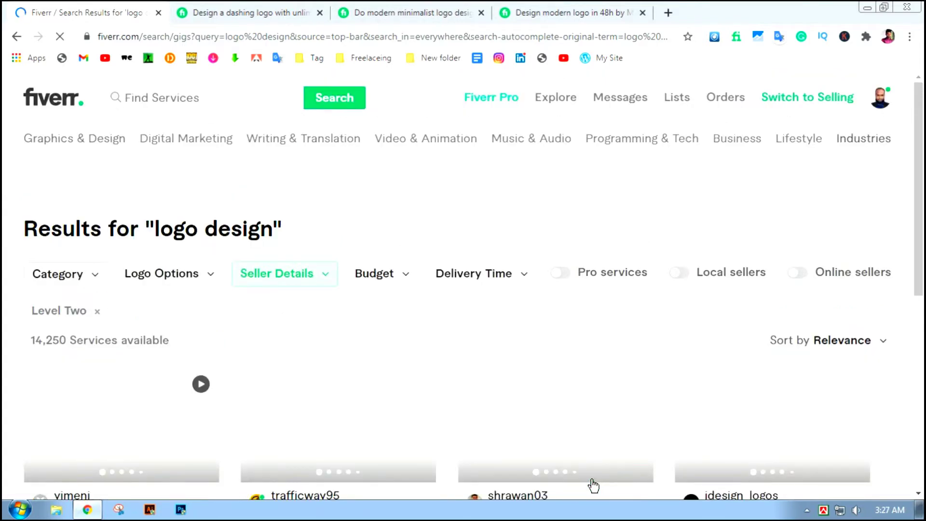
Open the stand out logo and $25 simple modern minimalist business logo gigs in new tabs.
scroll(579, 473, down, 4)
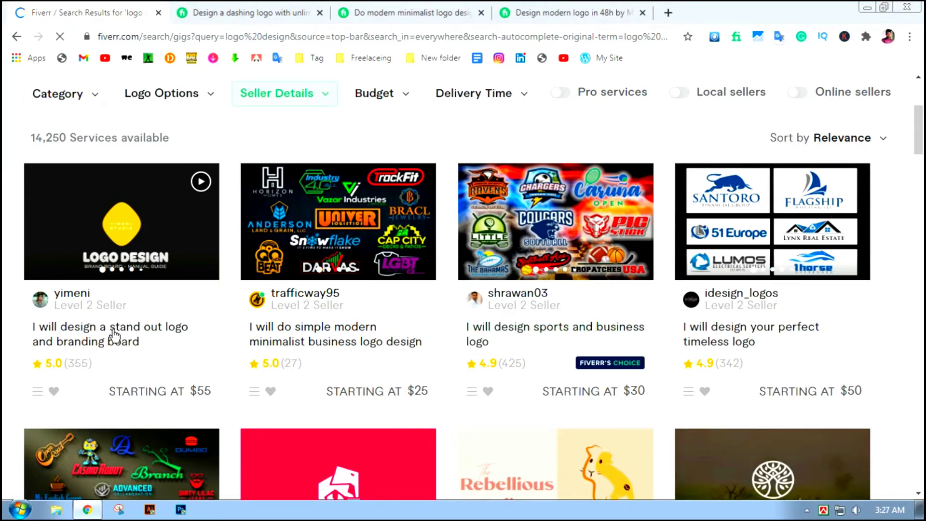
drag(107, 351, 232, 385)
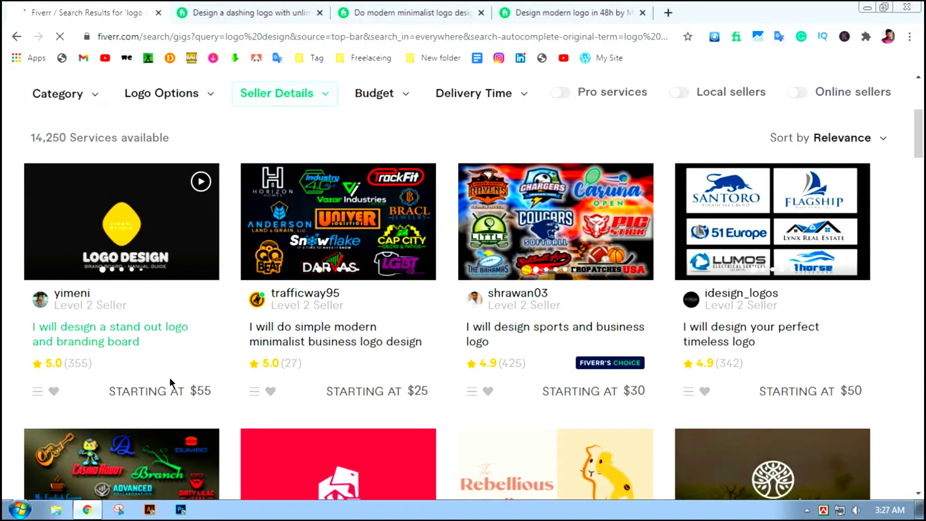
middle_click(120, 328)
scroll(217, 321, down, 4)
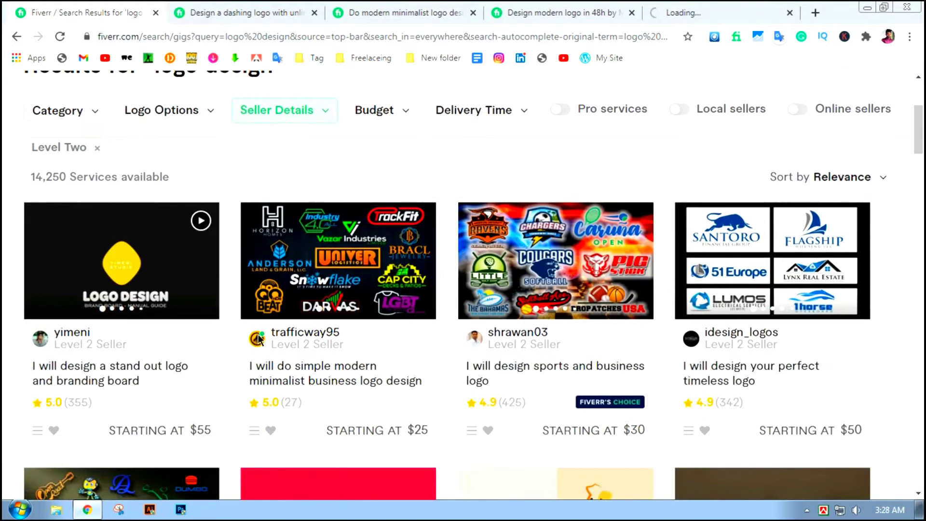
drag(309, 314, 488, 308)
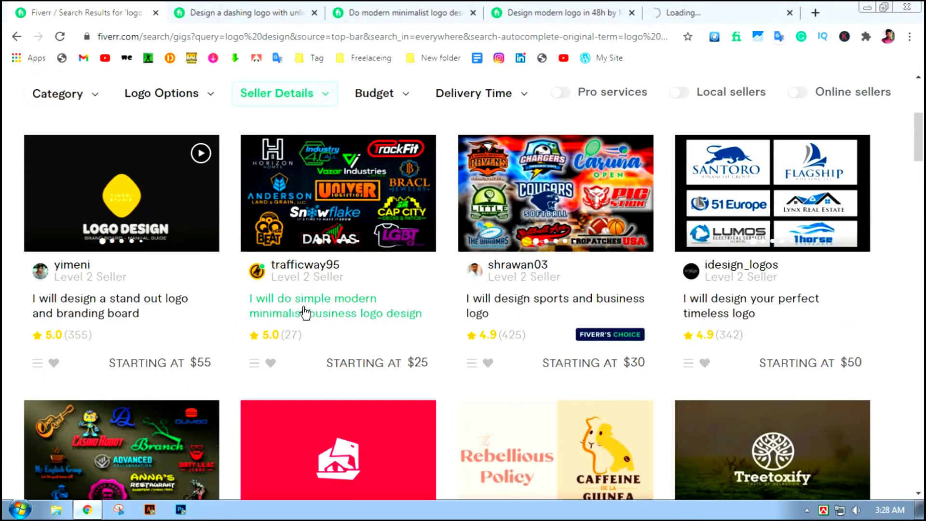
middle_click(292, 182)
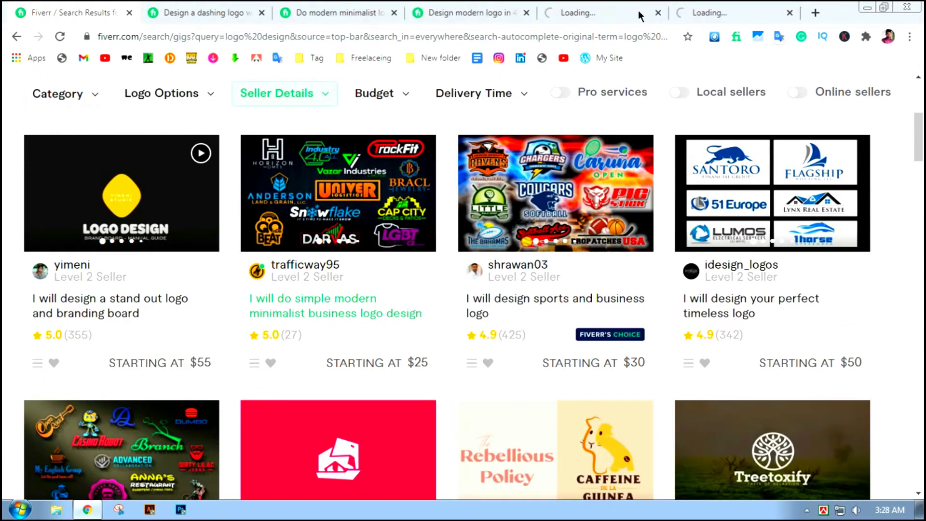
click(625, 12)
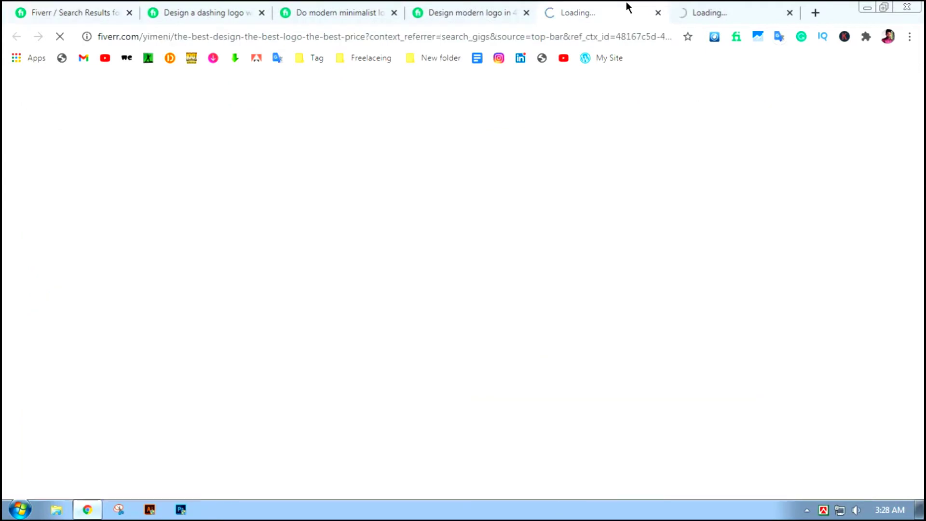
click(754, 1)
click(570, 6)
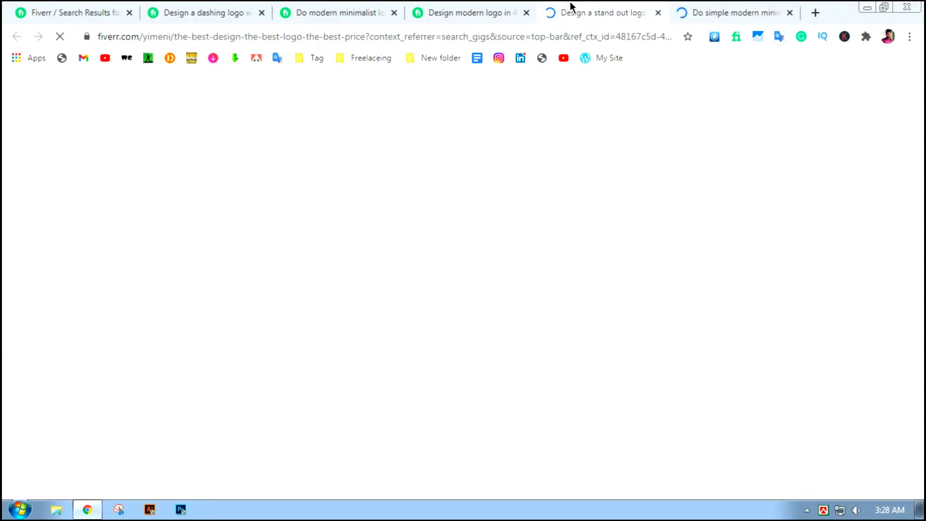
click(713, 6)
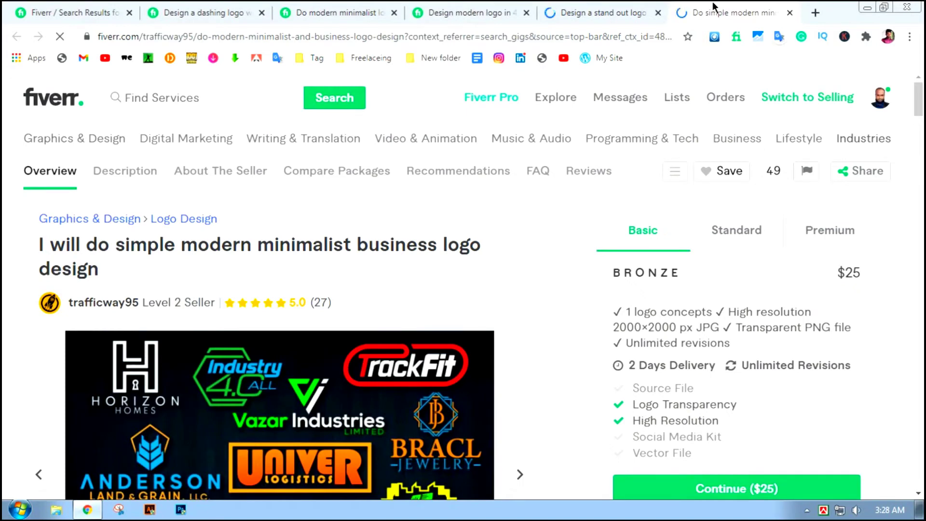
Move the stand out logo tab before the 48h gig and cycle through tabs, ending on the dashing logo gig.
click(644, 7)
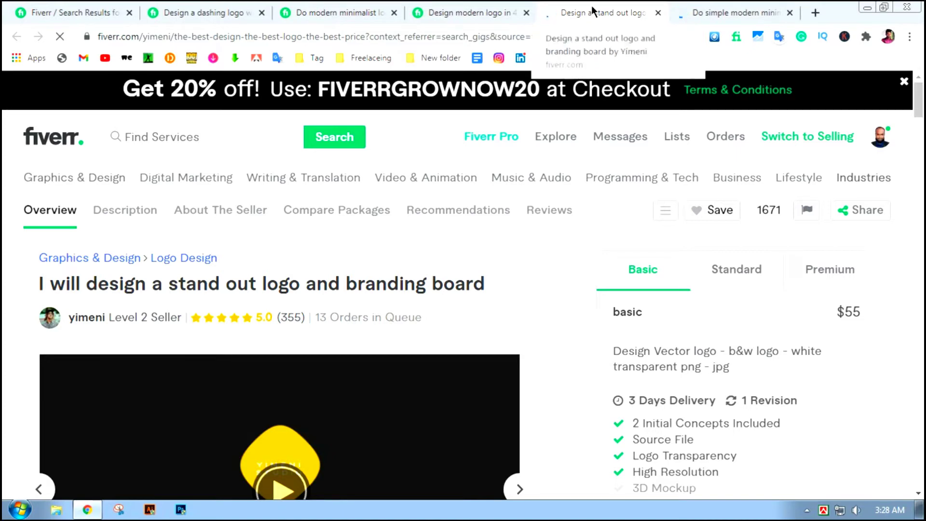
drag(591, 6, 473, 6)
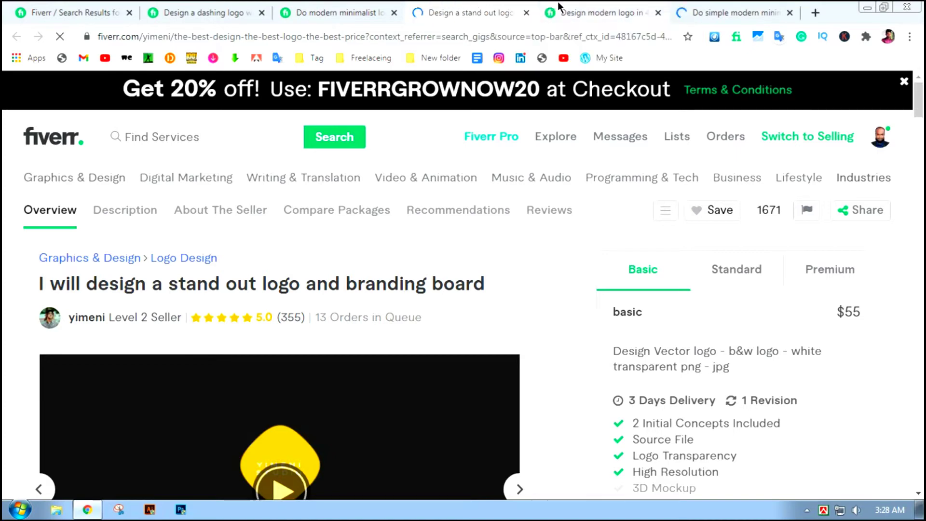
click(558, 6)
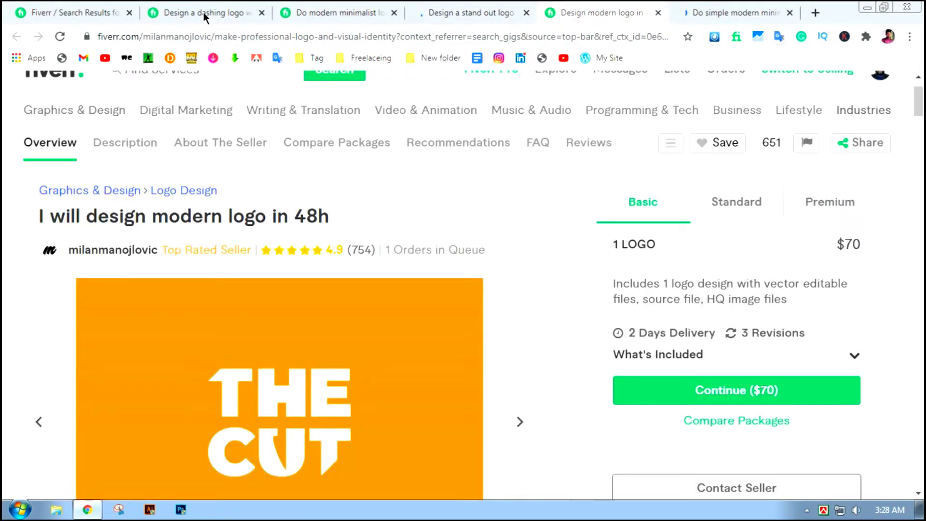
click(763, 6)
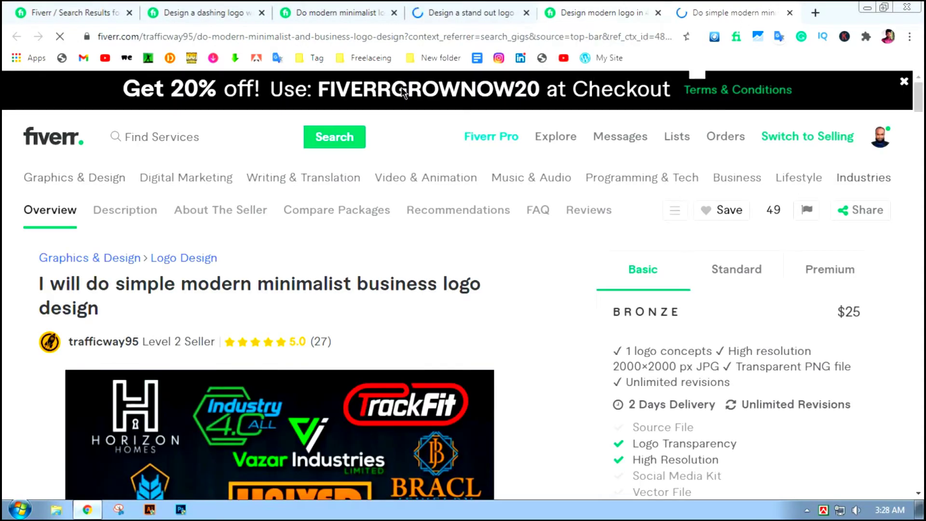
click(180, 6)
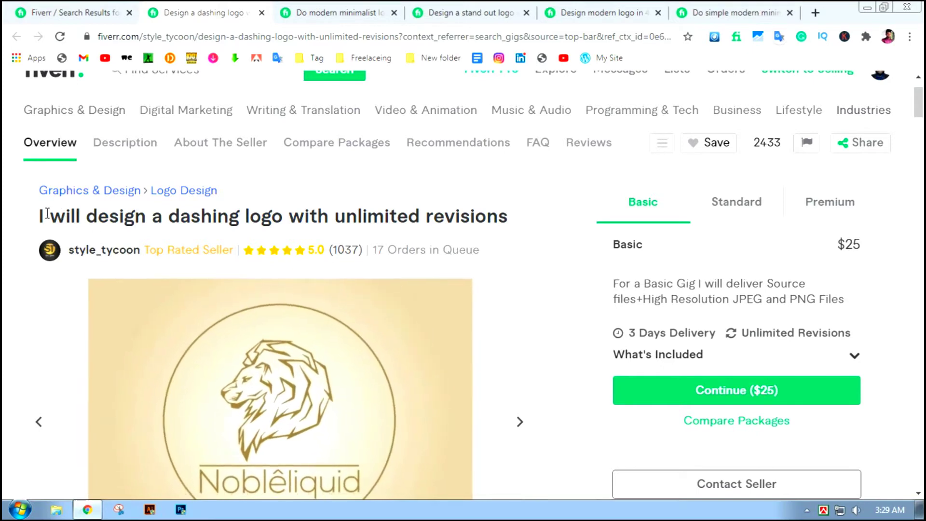
Copy the 'I will design a dashing logo with unlimited revisions' title and minimize Chrome.
drag(37, 216, 514, 217)
key(ctrl+c)
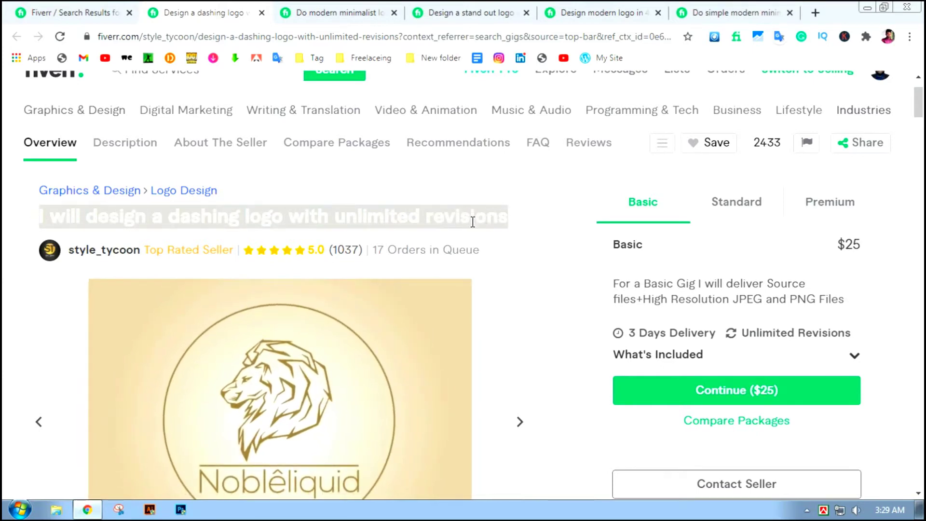
right_click(469, 221)
click(500, 229)
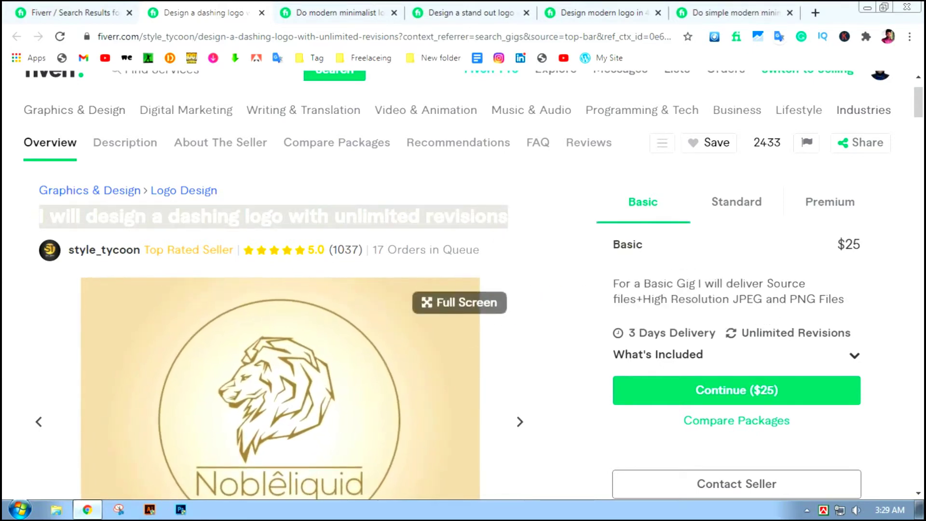
click(867, 7)
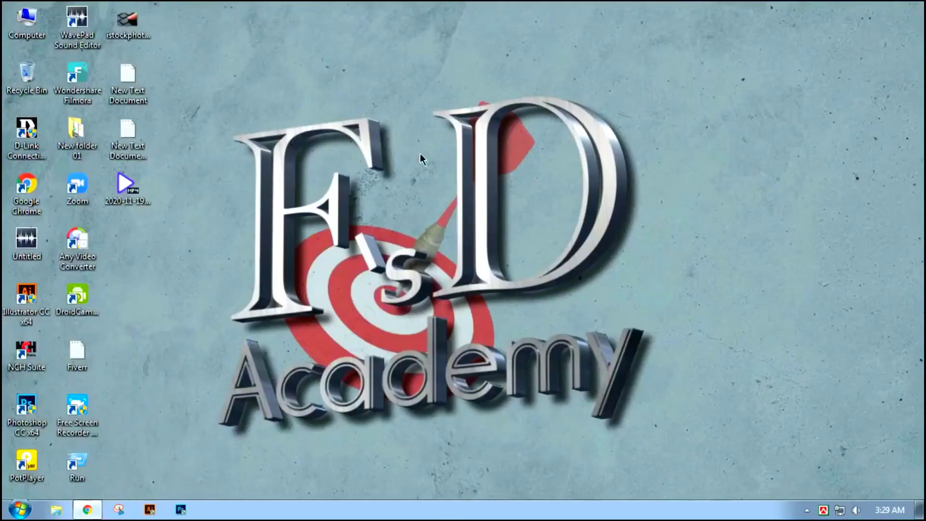
Create a fresh desktop text file, delete the extra New Text Document (2), and open New Text Document in Notepad.
double_click(136, 80)
right_click(300, 97)
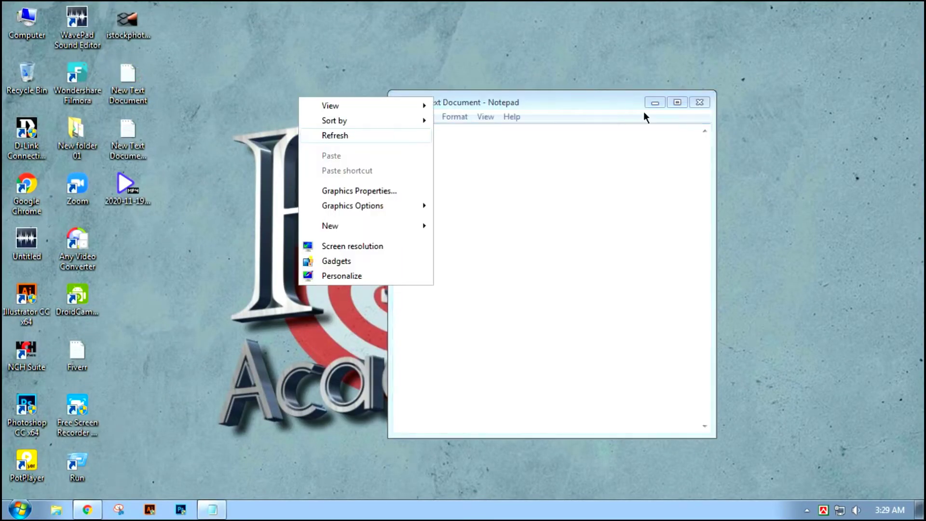
click(644, 112)
click(697, 103)
right_click(218, 97)
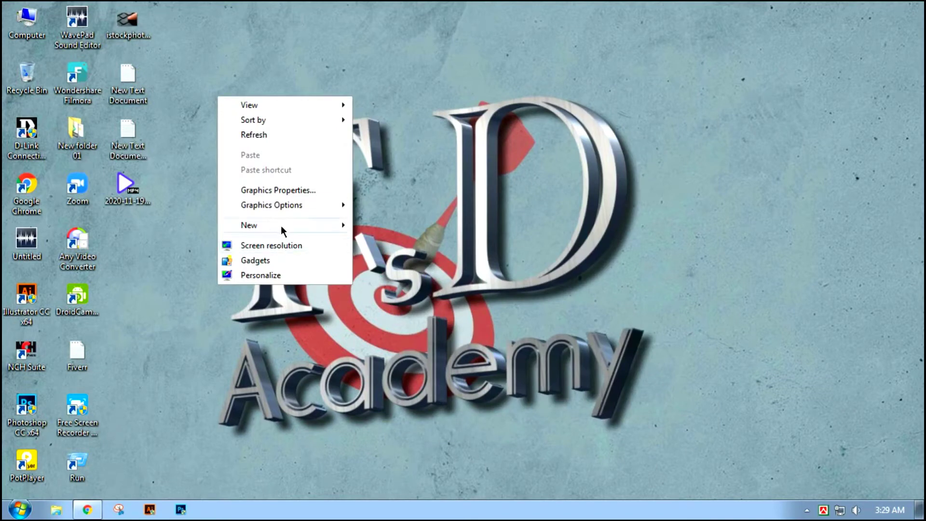
mouse_move(282, 225)
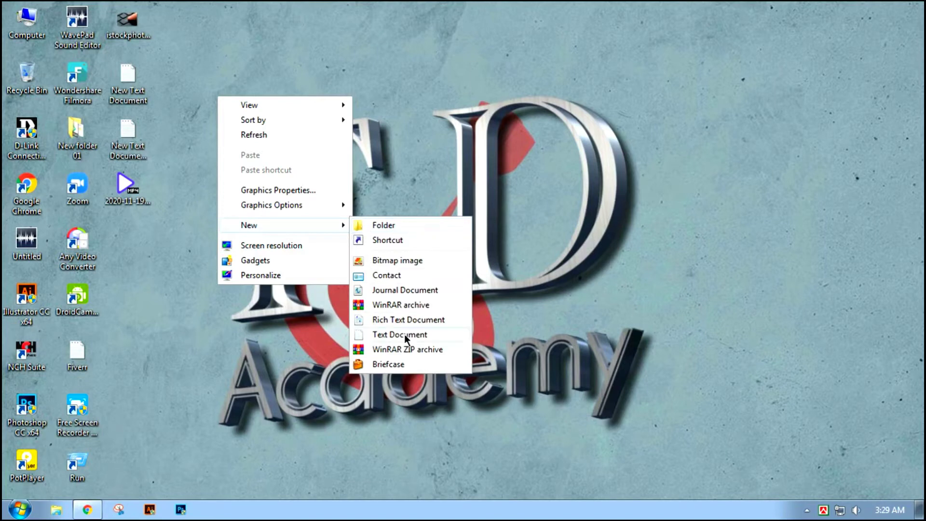
click(404, 333)
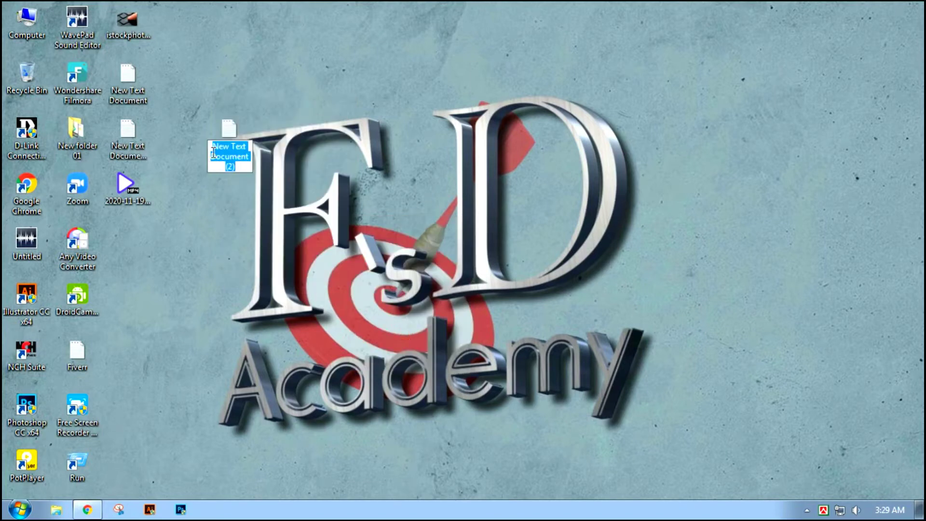
drag(189, 116, 256, 229)
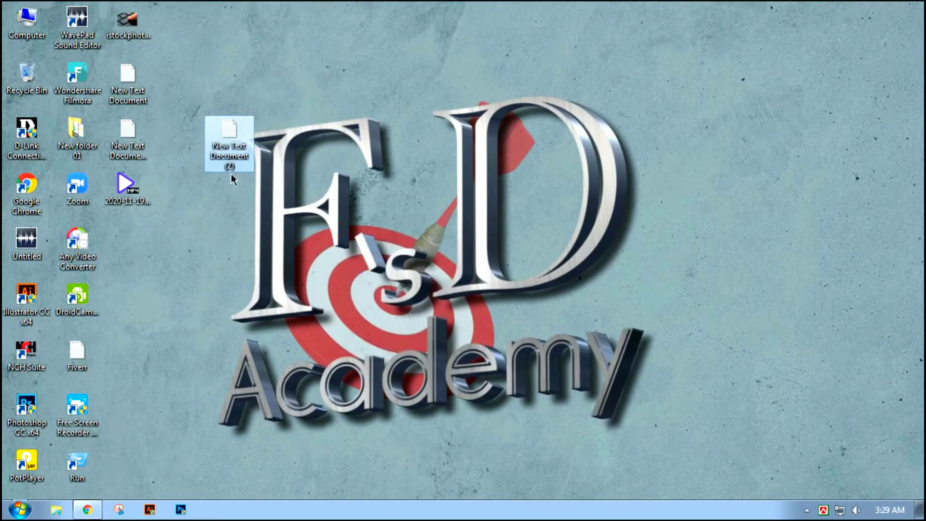
key(Delete)
click(513, 308)
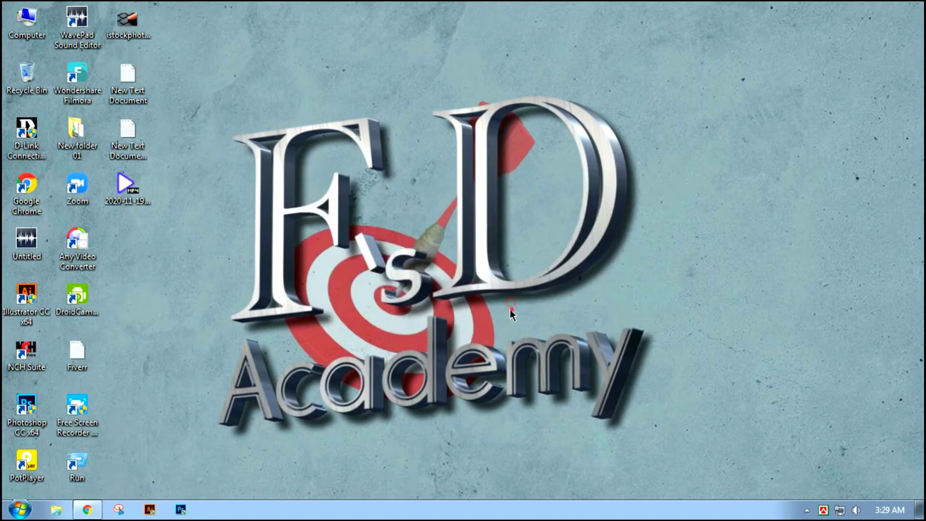
double_click(115, 88)
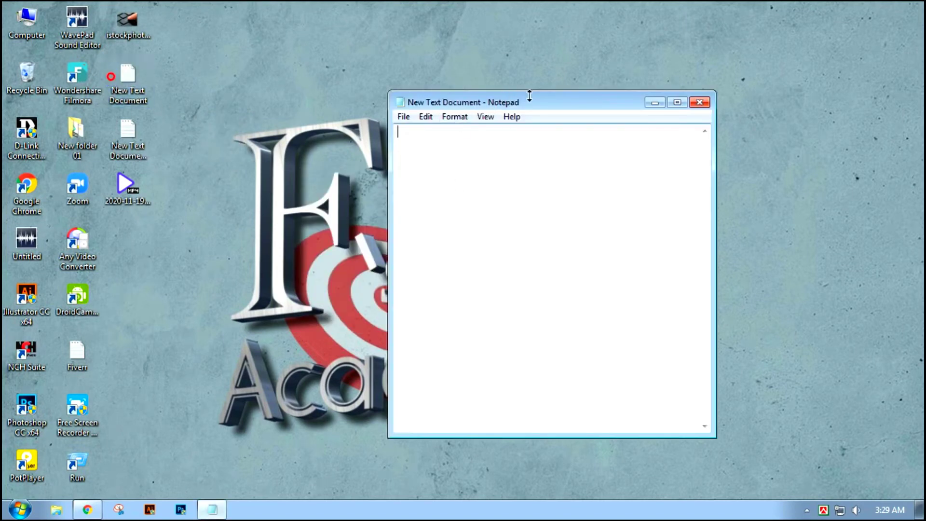
Paste the dashing logo title into Notepad marked '-17', then return to the minimalist logo gig.
drag(529, 94, 484, 95)
right_click(317, 140)
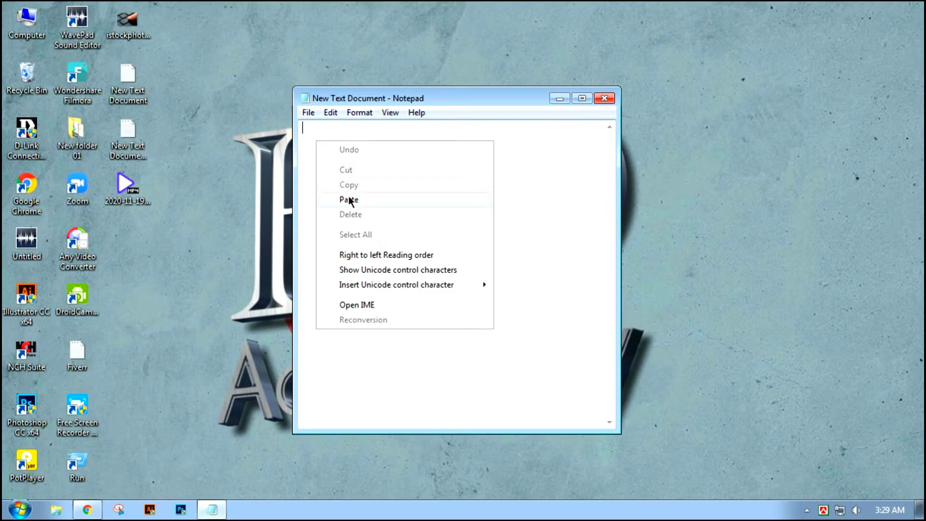
click(349, 197)
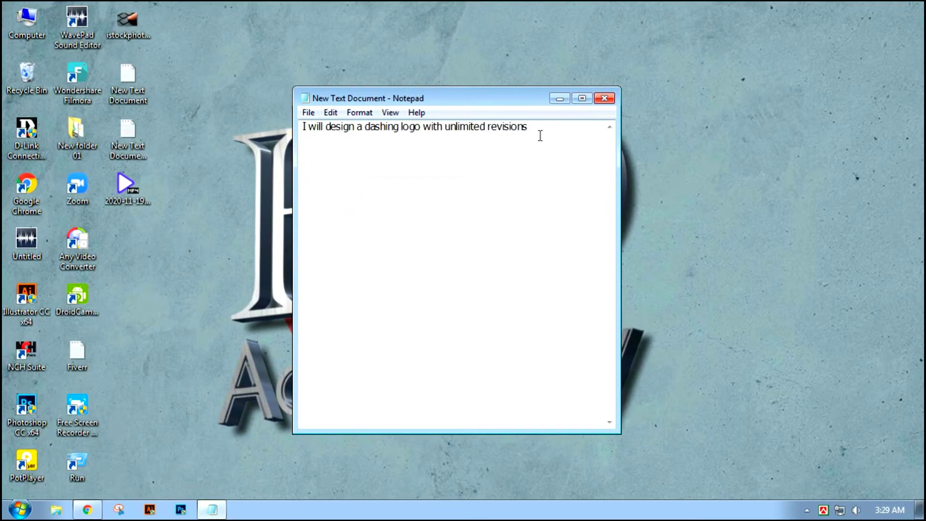
text(17)
click(530, 127)
text(-)
click(561, 140)
key(Return)
click(86, 510)
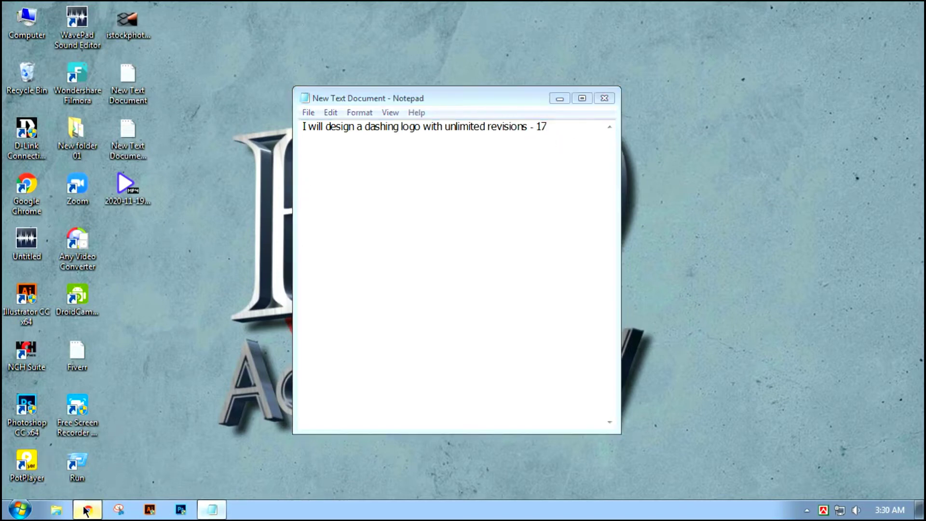
click(343, 11)
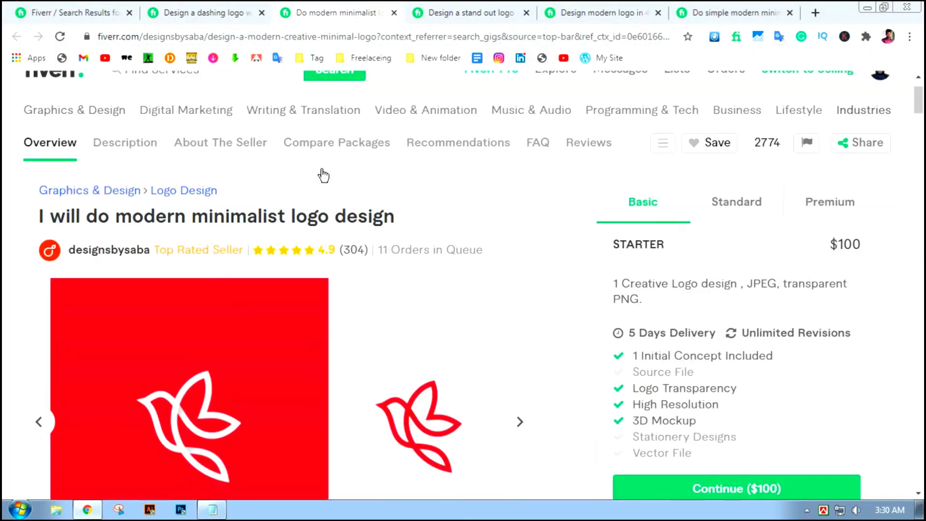
Copy the minimalist logo gig title into Notepad as line 2.
drag(395, 216, 36, 215)
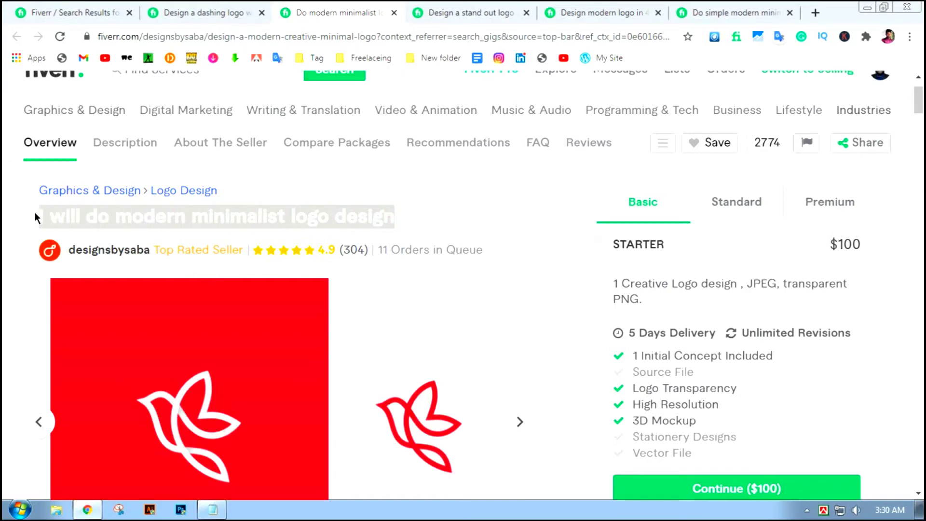
right_click(115, 222)
click(140, 231)
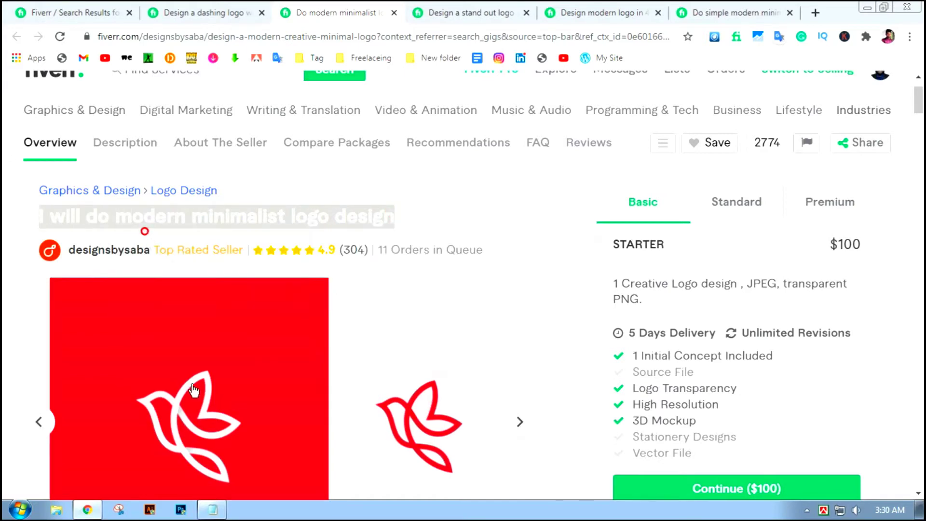
click(212, 510)
right_click(326, 163)
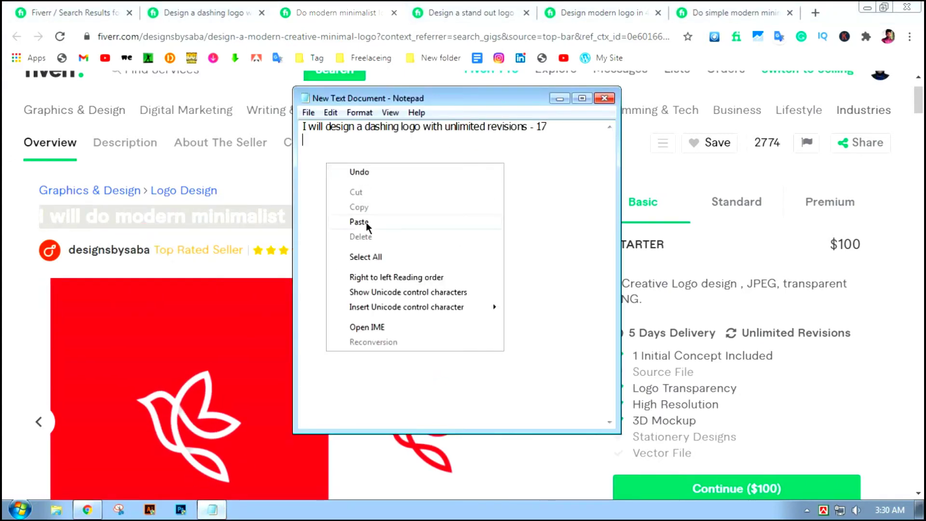
click(366, 222)
Copy the stand out logo gig title into Notepad as line 3.
click(448, 13)
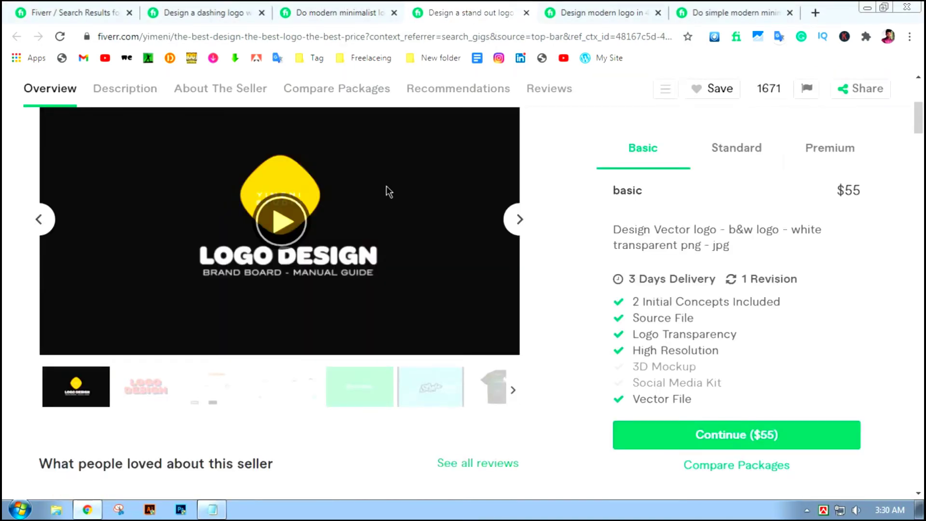
scroll(472, 306, up, 3)
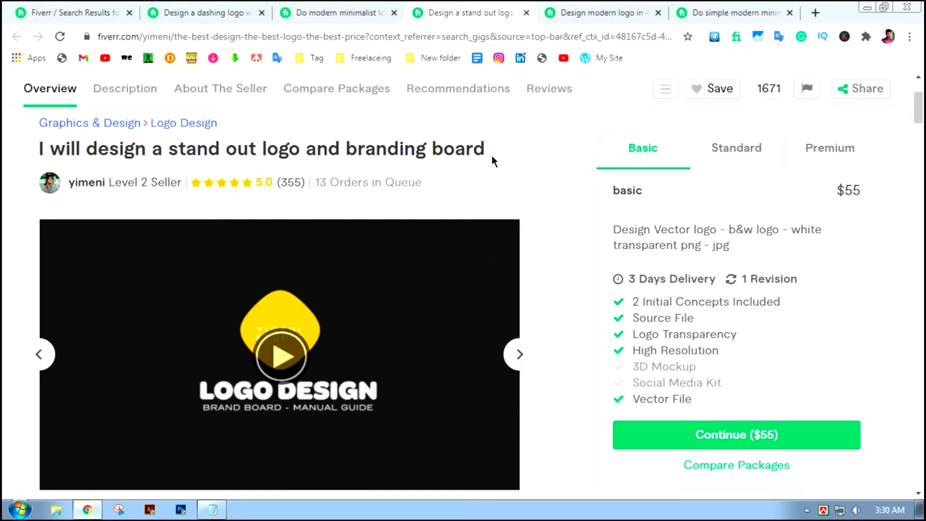
drag(493, 153, 110, 149)
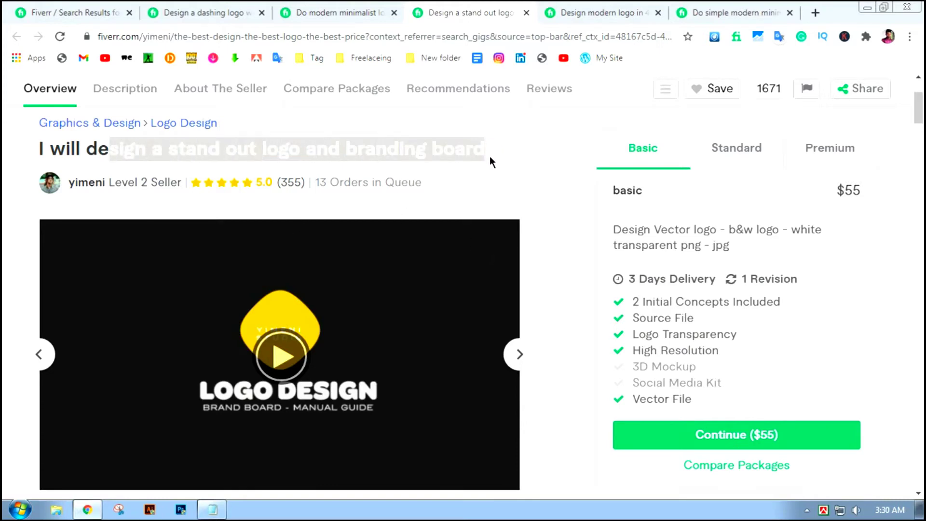
click(490, 156)
drag(519, 149, 65, 155)
right_click(119, 153)
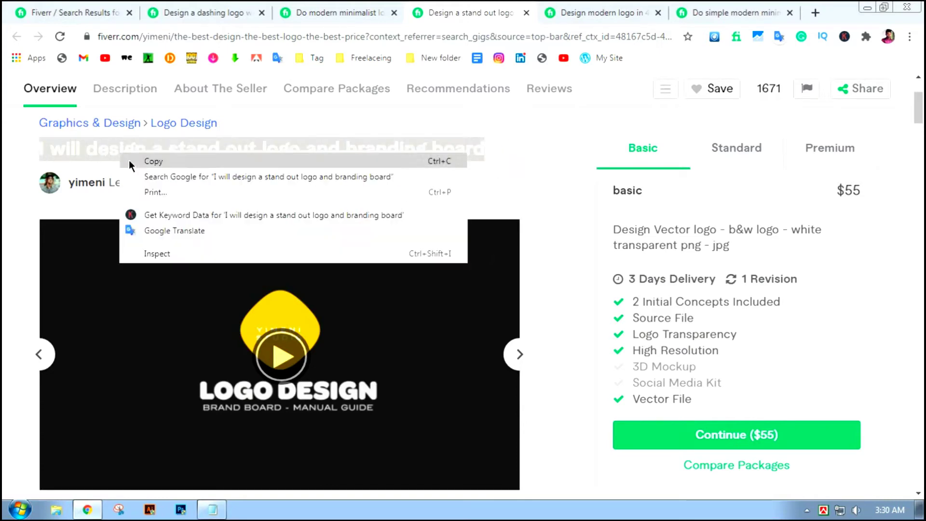
click(157, 162)
click(212, 510)
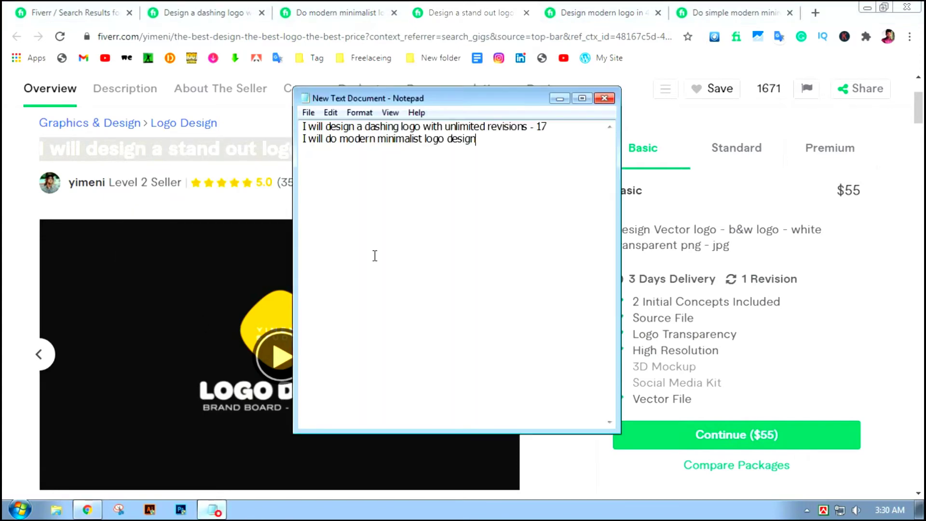
right_click(366, 164)
click(398, 223)
Mark line 2 with '-11' and line 3 with '-13'.
click(480, 138)
text(-1)
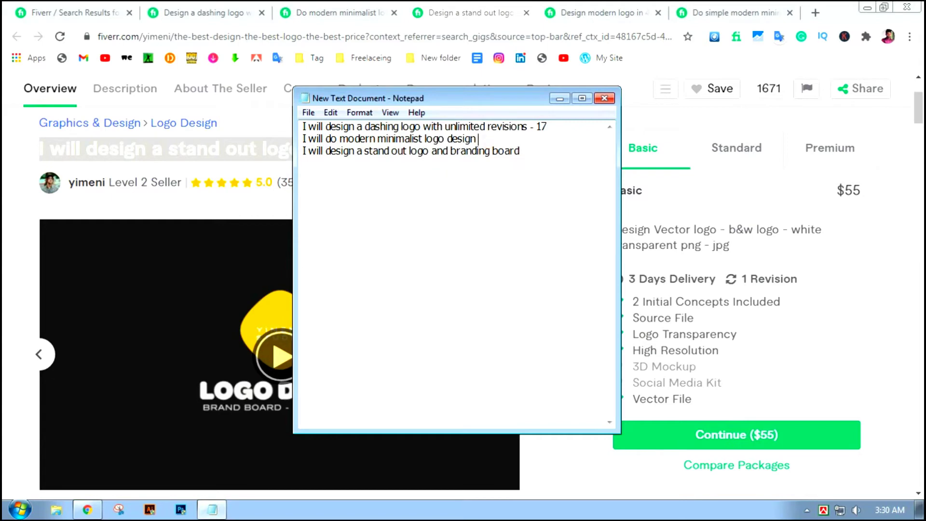
text(1)
click(533, 151)
text(13)
click(523, 151)
text(-)
Copy the 'modern logo in 48h' gig title into Notepad as line 4.
click(576, 16)
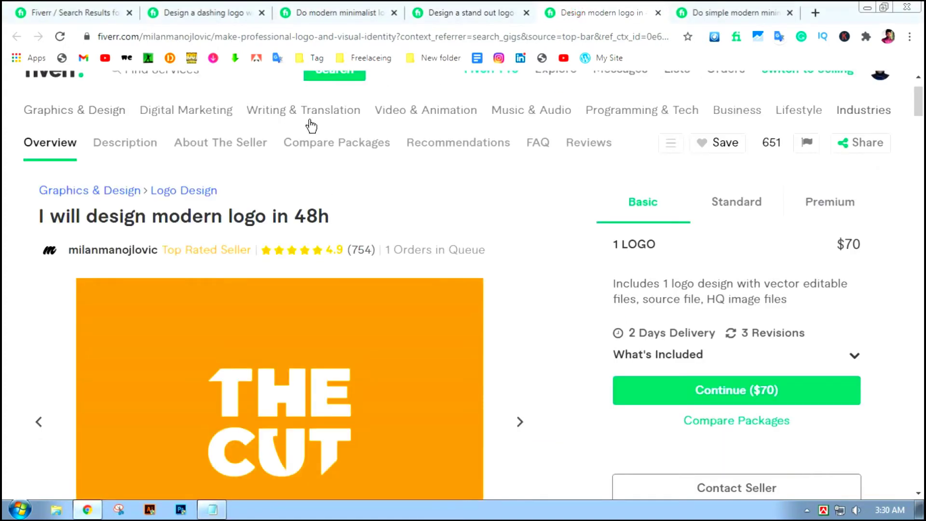
drag(337, 213, 27, 207)
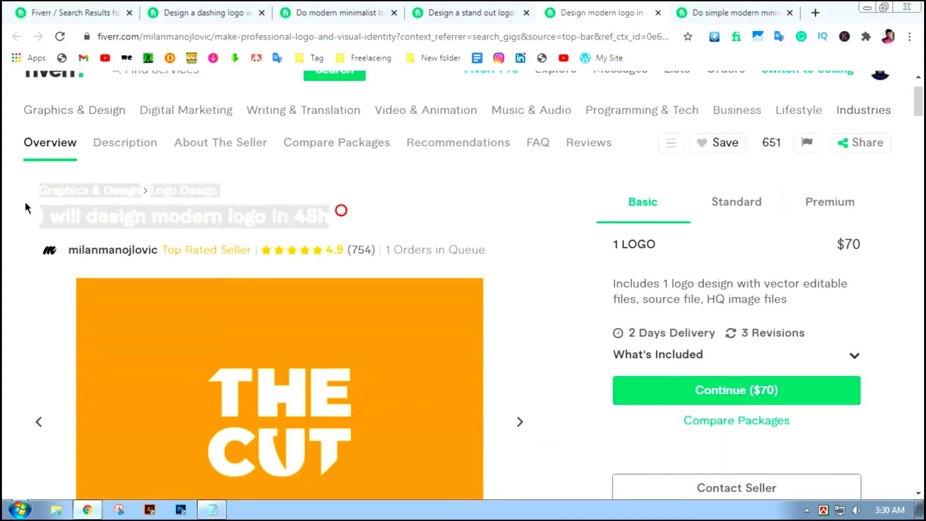
drag(340, 223, 33, 209)
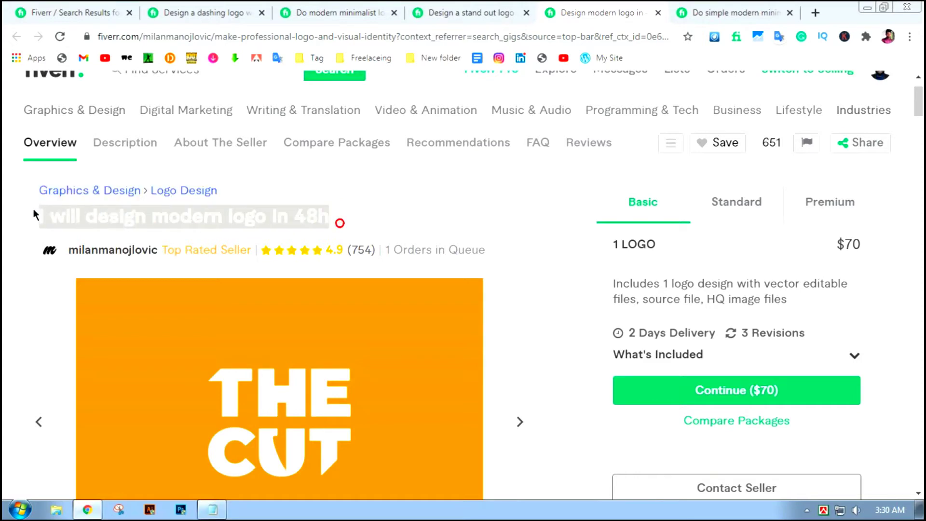
right_click(129, 221)
click(162, 230)
click(703, 12)
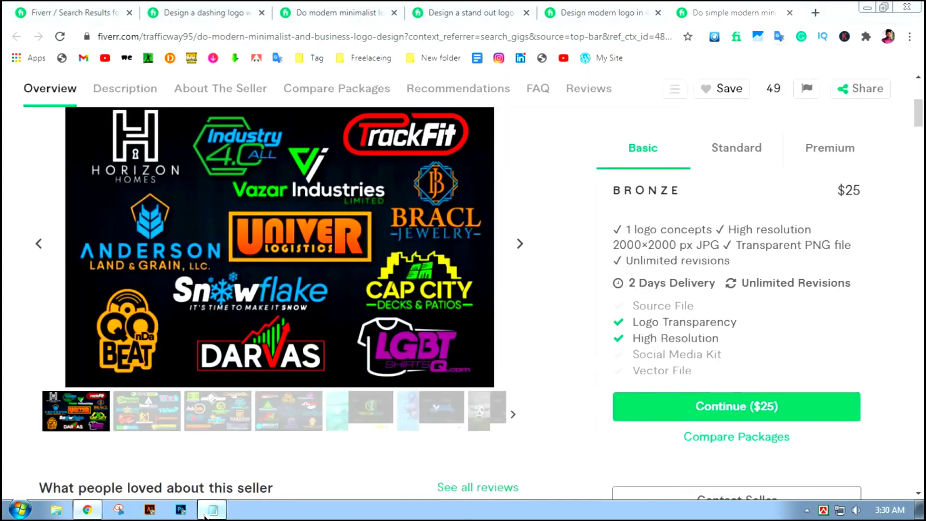
click(212, 510)
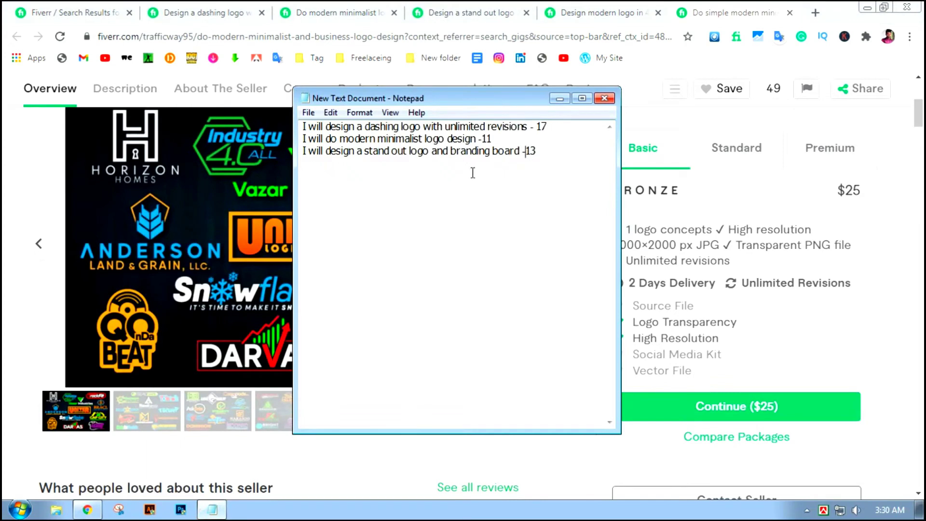
key(Return)
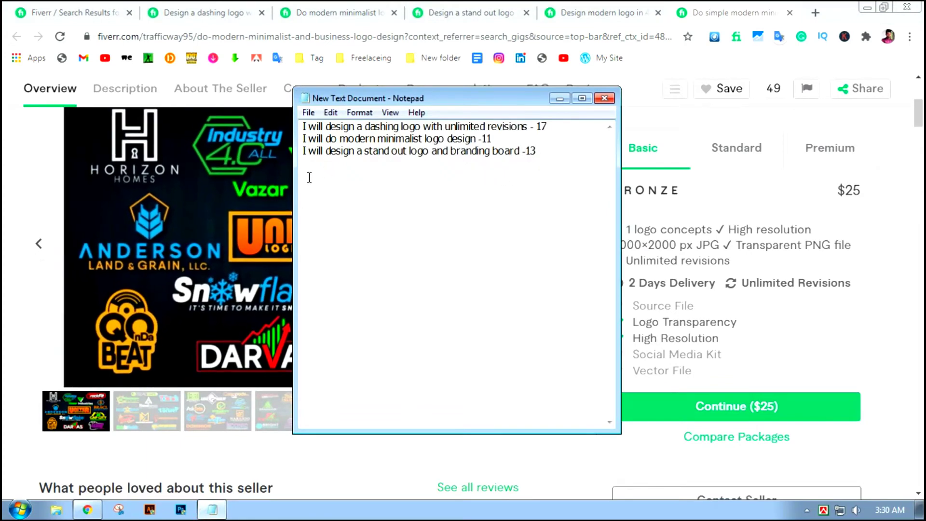
right_click(310, 177)
click(322, 236)
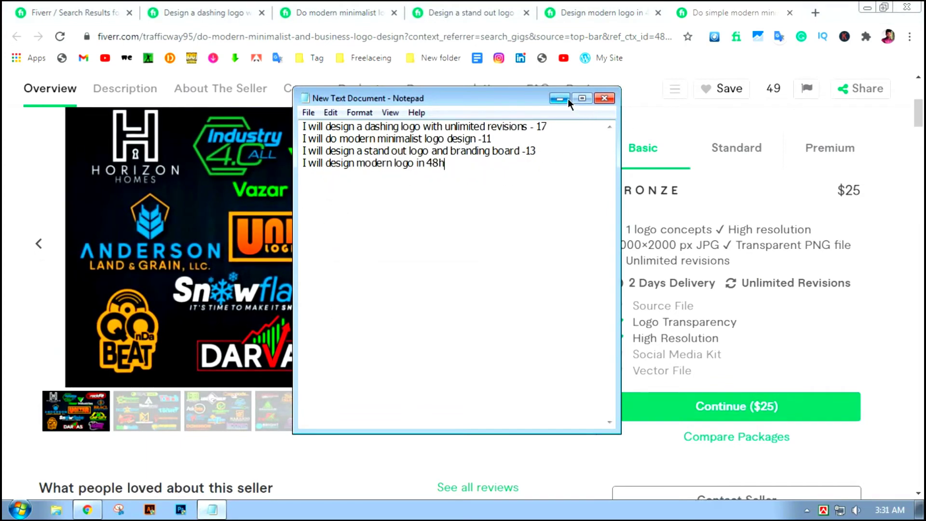
Copy the simple minimalist business logo gig title into Notepad as line 5.
click(704, 11)
scroll(403, 211, up, 3)
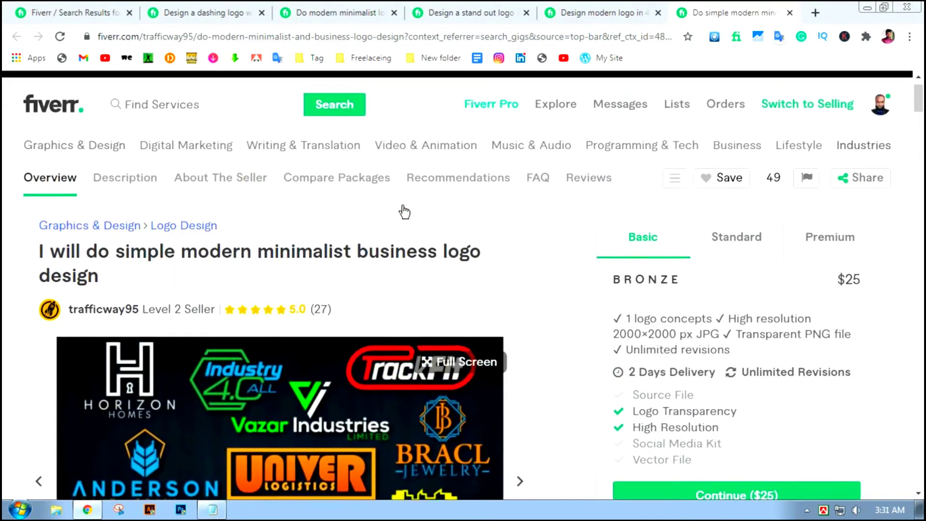
drag(486, 284, 43, 309)
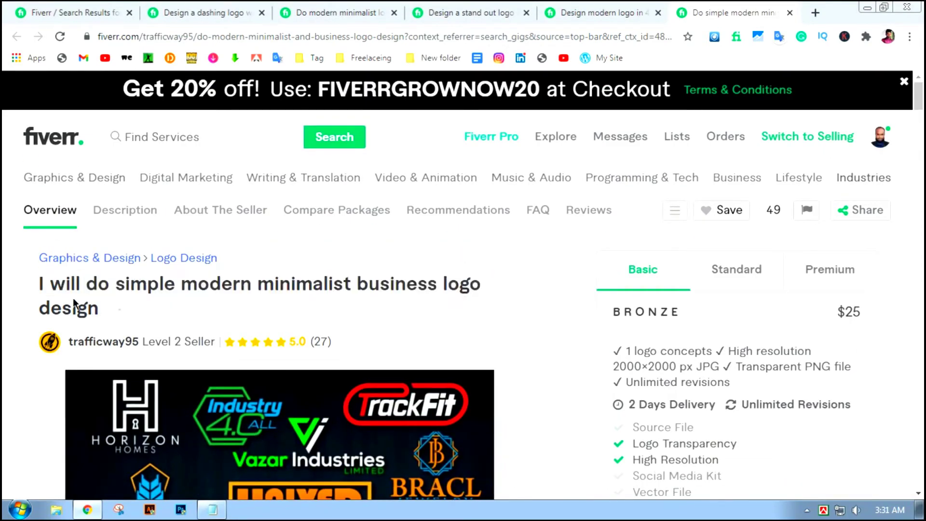
triple_click(120, 310)
right_click(139, 293)
click(151, 301)
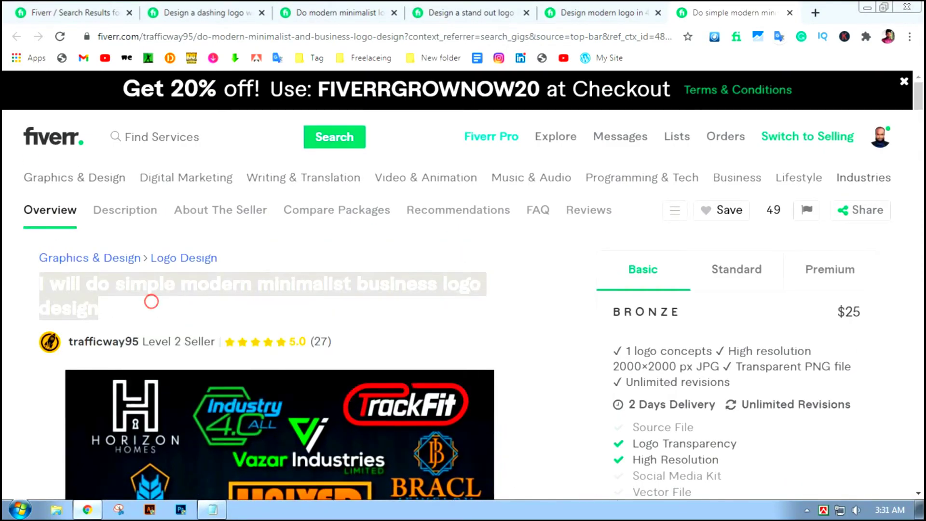
click(203, 510)
click(449, 162)
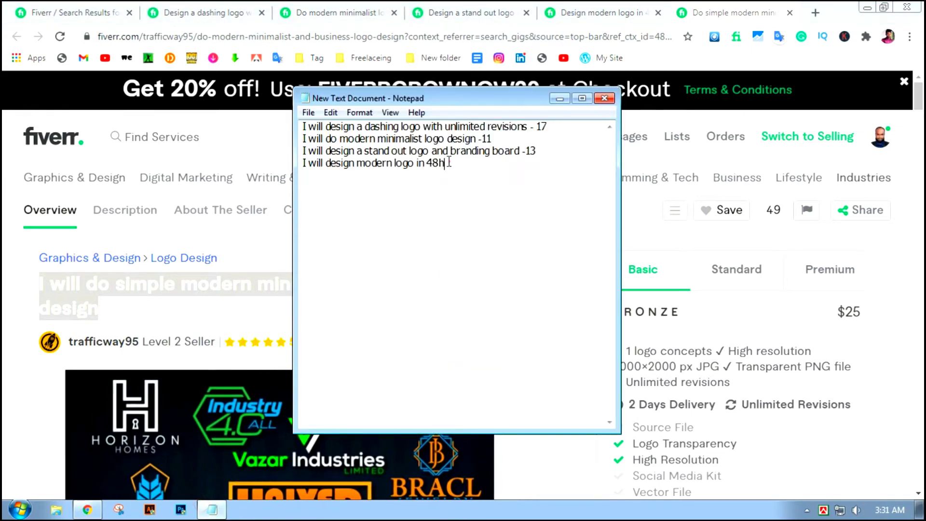
key(Return)
right_click(304, 193)
click(335, 253)
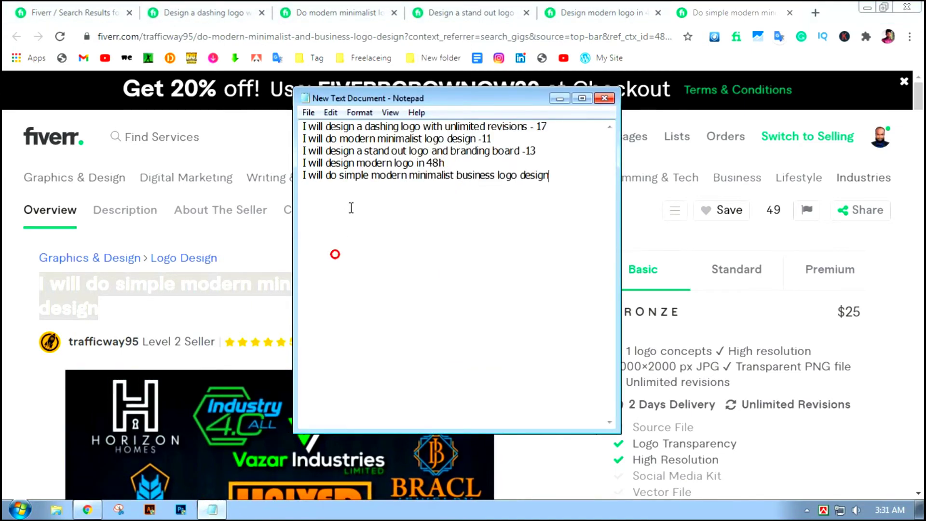
Maximize the Notepad window to show the full five-title list.
drag(330, 126, 338, 174)
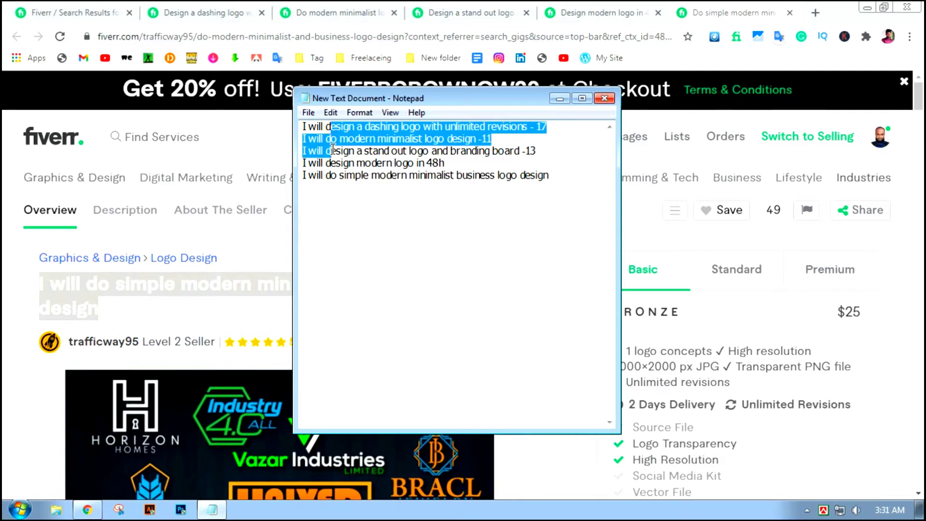
click(578, 101)
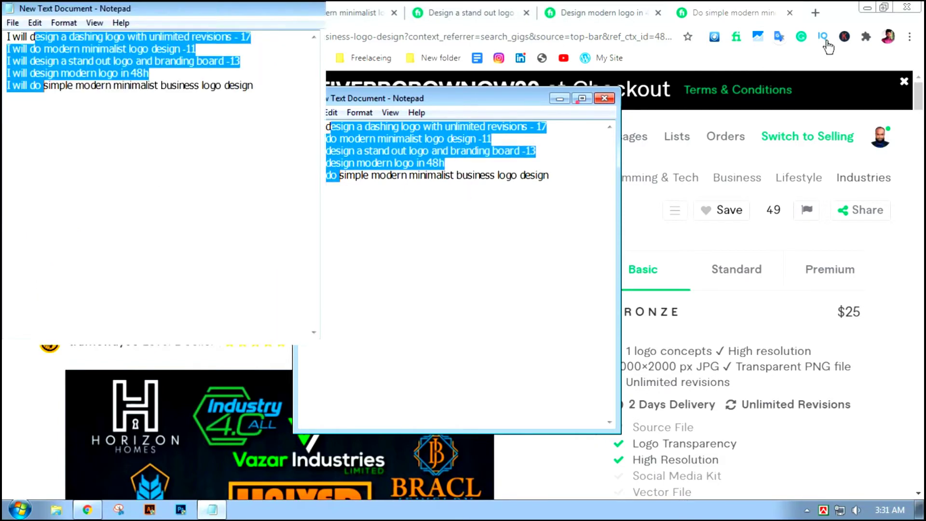
click(312, 104)
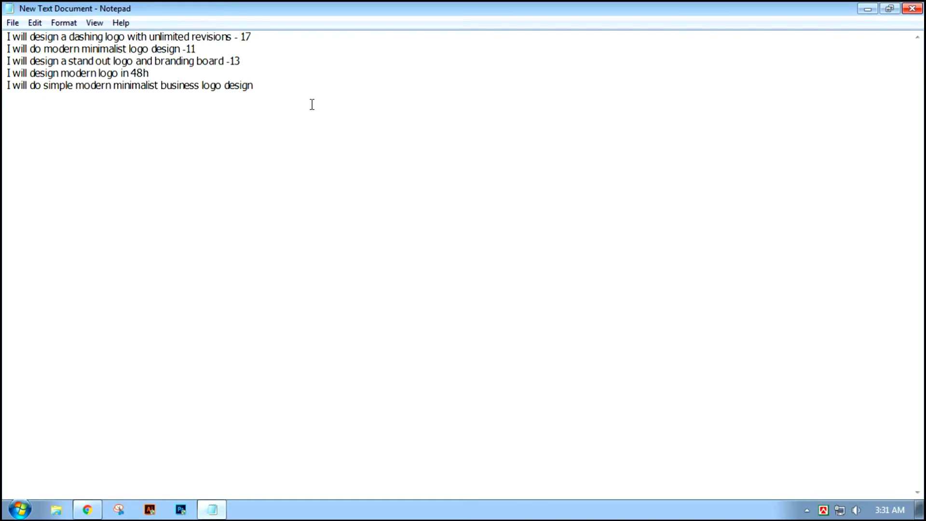
Copy the opening words 'I will' from the first title.
click(160, 74)
drag(58, 37, 59, 86)
click(75, 85)
mouse_move(26, 37)
mouse_down()
mouse_move(9, 39)
mouse_move(4, 27)
mouse_up()
click(26, 36)
right_click(28, 37)
click(52, 82)
Paste 'I will' on a new line below the list to begin the new title.
click(282, 60)
click(271, 82)
text(])
key(Return)
key(Return)
key(Return)
right_click(35, 122)
click(84, 183)
mouse_move(33, 37)
mouse_down()
mouse_move(66, 37)
mouse_move(101, 72)
mouse_up()
Compare where the word 'design' appears across the five competitor titles.
click(86, 123)
drag(61, 36, 30, 37)
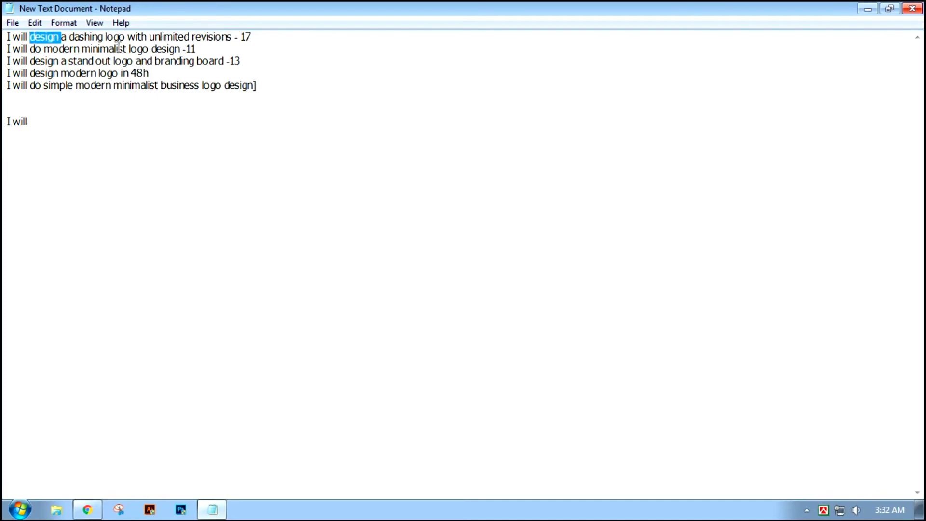
drag(151, 49, 180, 49)
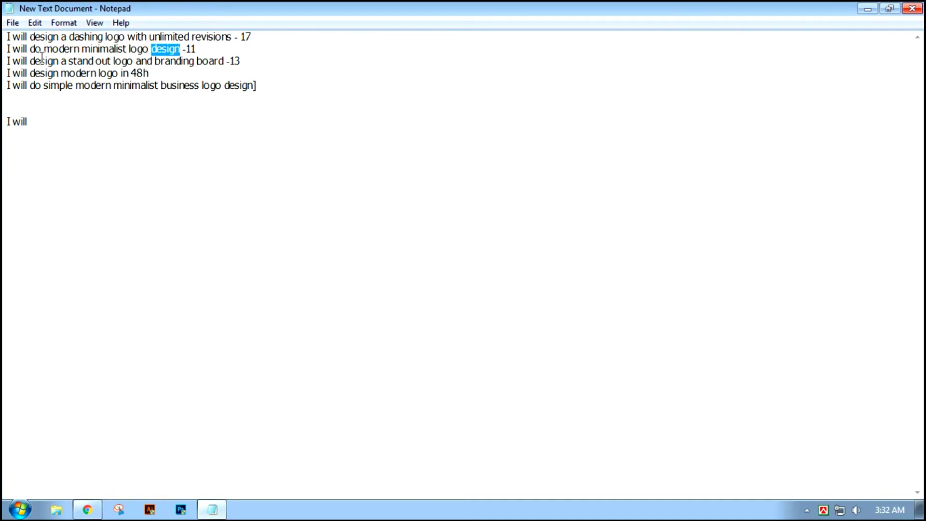
drag(30, 61, 72, 61)
click(40, 73)
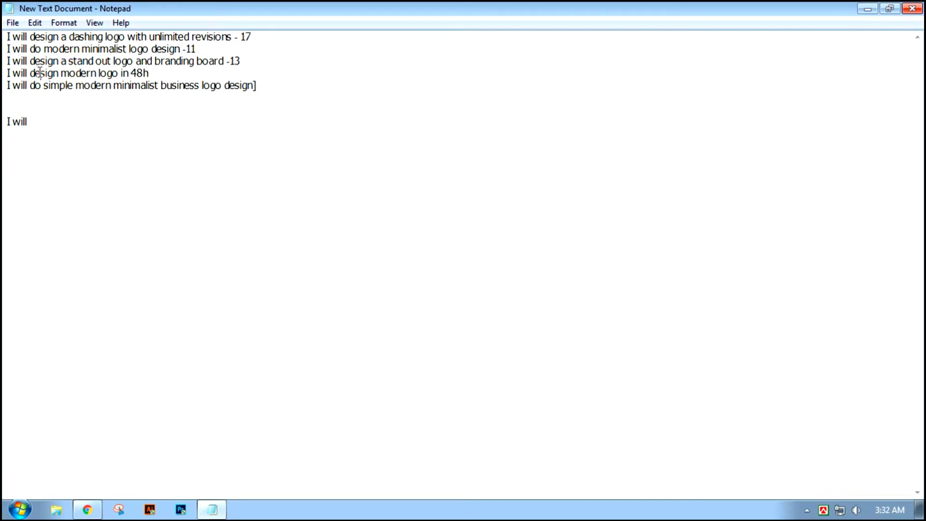
mouse_move(223, 86)
mouse_down()
mouse_move(253, 86)
mouse_move(2, 34)
mouse_up()
click(129, 103)
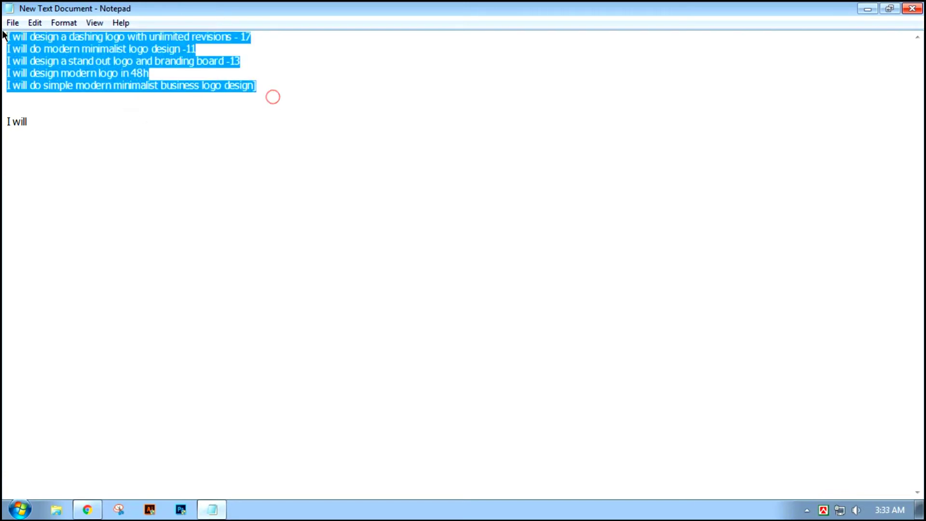
click(115, 153)
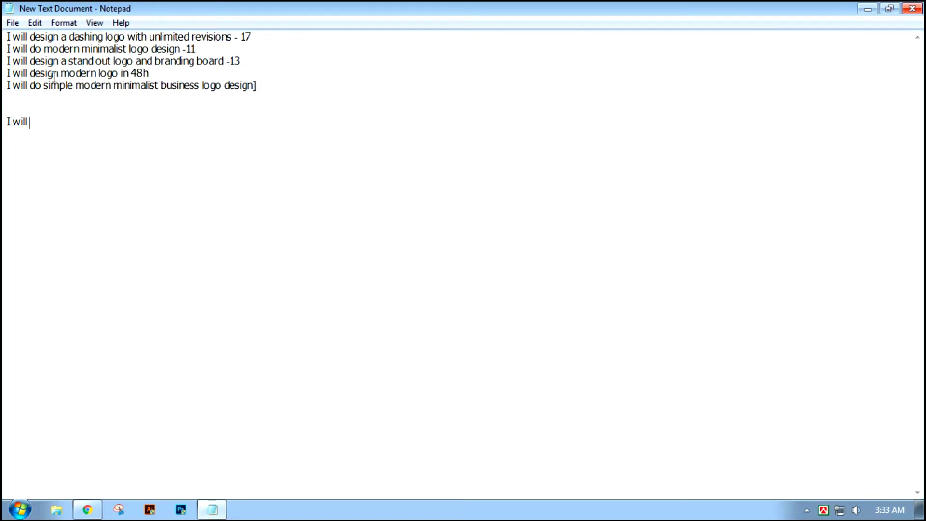
Copy 'design' from the first title and paste it after 'I will' in the new title.
double_click(57, 38)
mouse_move(57, 61)
mouse_down()
mouse_move(29, 49)
mouse_move(59, 74)
mouse_up()
drag(60, 38, 32, 37)
right_click(33, 34)
click(50, 73)
click(49, 122)
right_click(49, 125)
click(79, 185)
click(30, 122)
drag(262, 79, 12, 37)
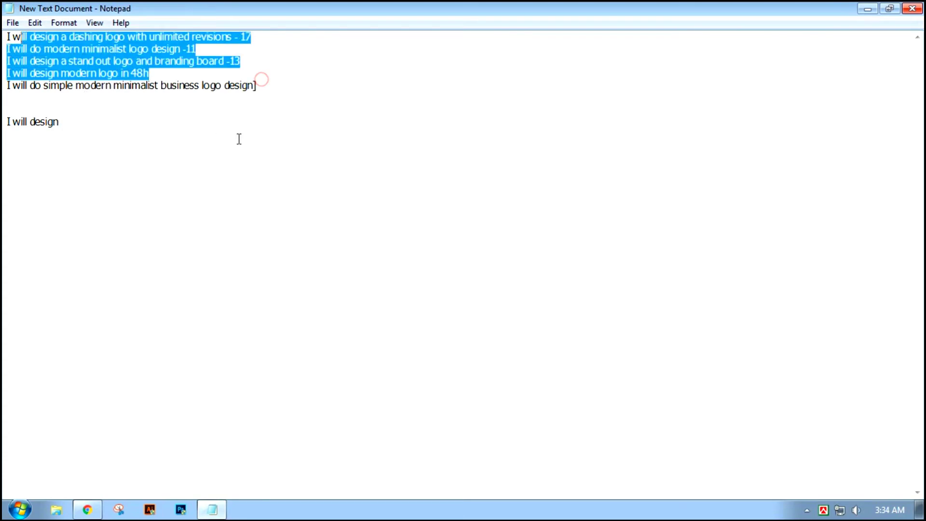
Review the keyword phrases 'dashing logo' and 'minimalist logo design' in the competitor titles.
click(270, 108)
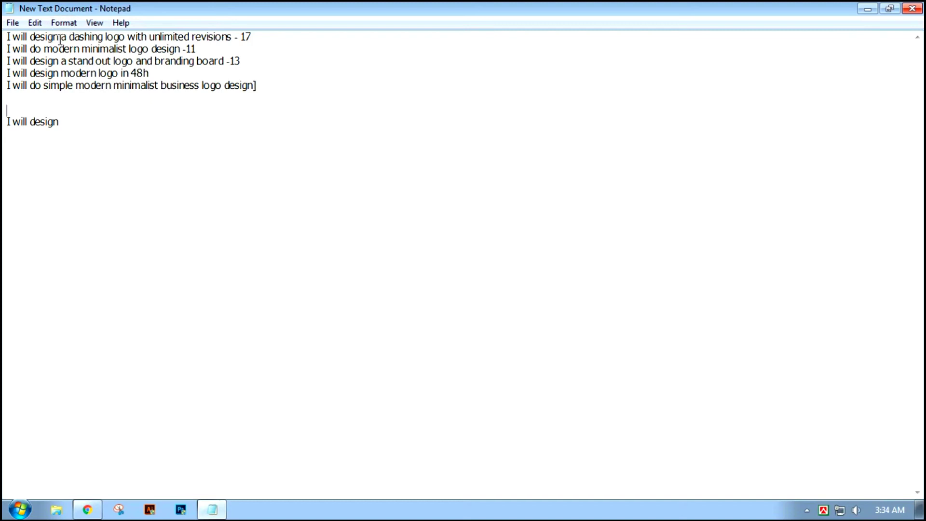
drag(69, 38, 125, 37)
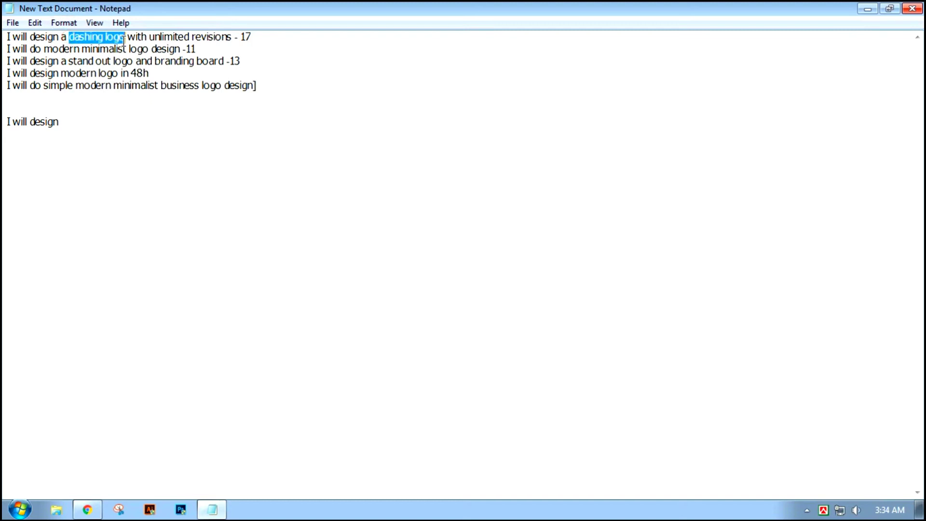
click(77, 49)
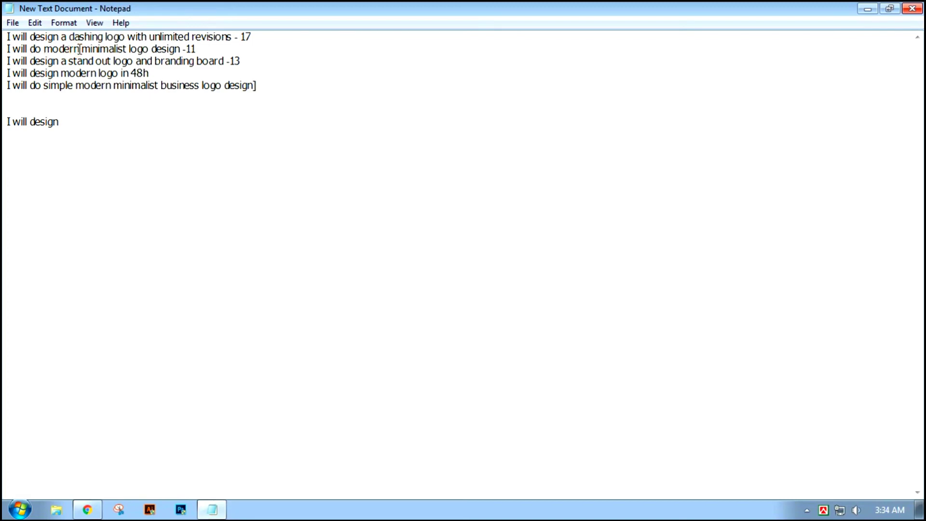
drag(80, 49, 137, 49)
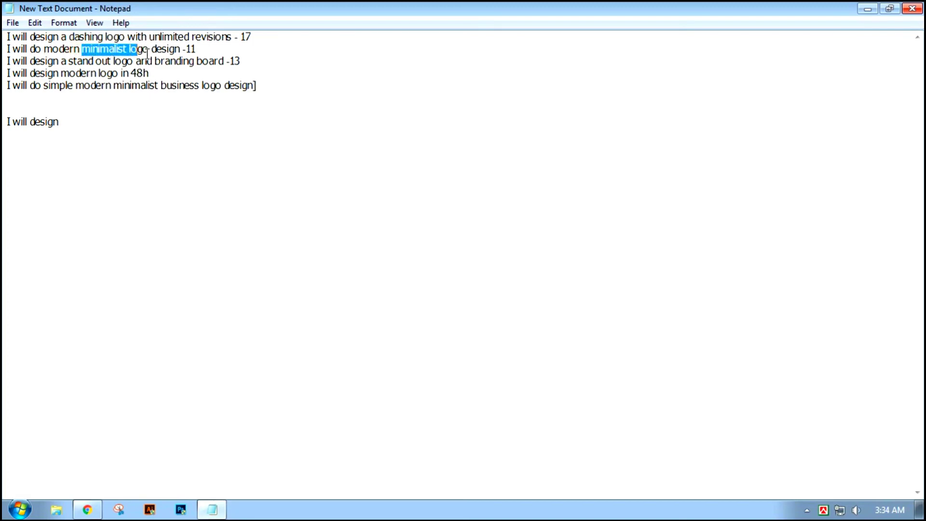
click(123, 51)
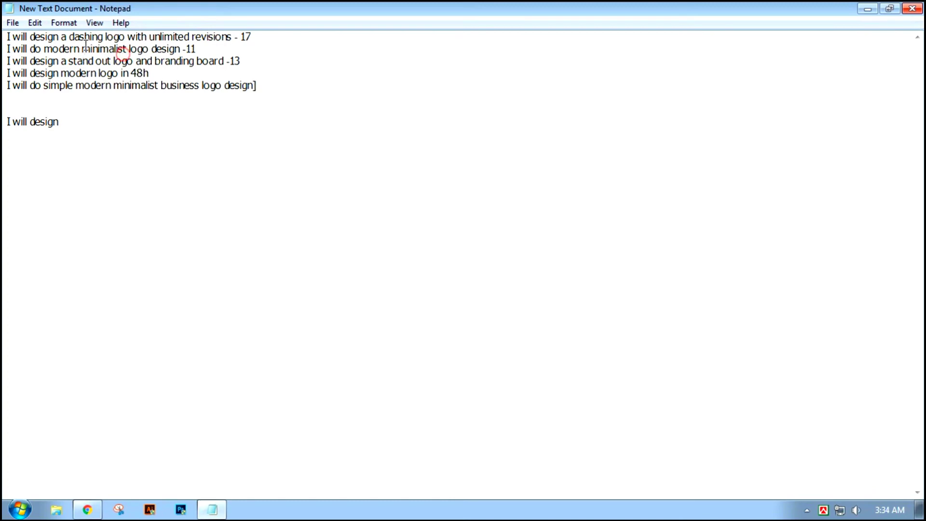
drag(82, 49, 169, 49)
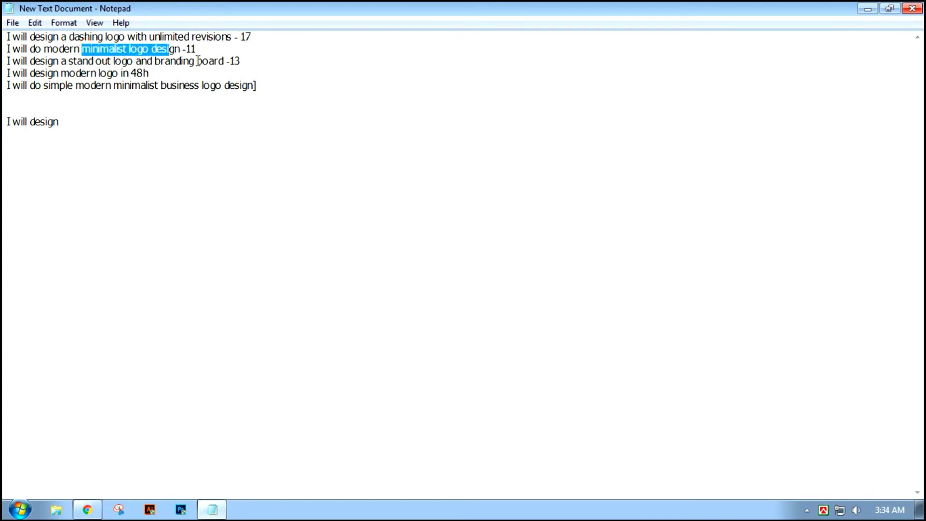
click(119, 85)
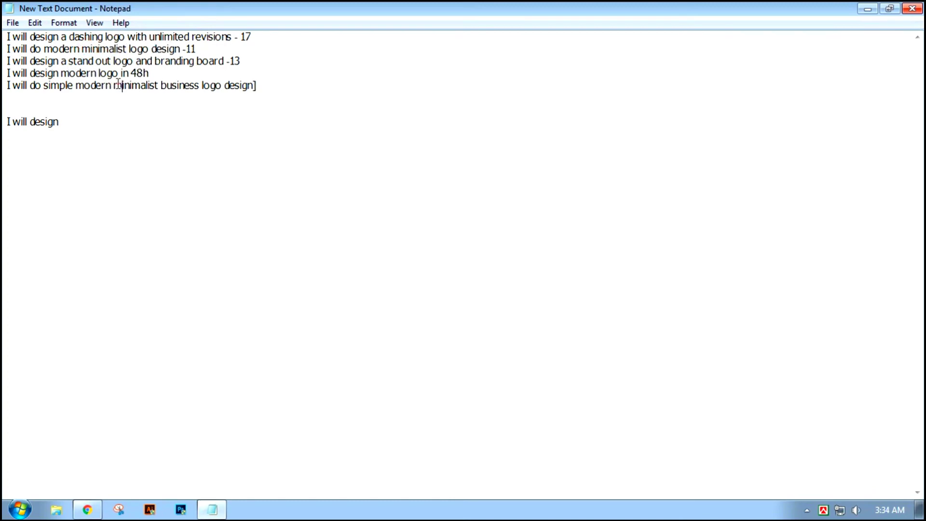
drag(118, 85, 182, 85)
drag(103, 85, 161, 85)
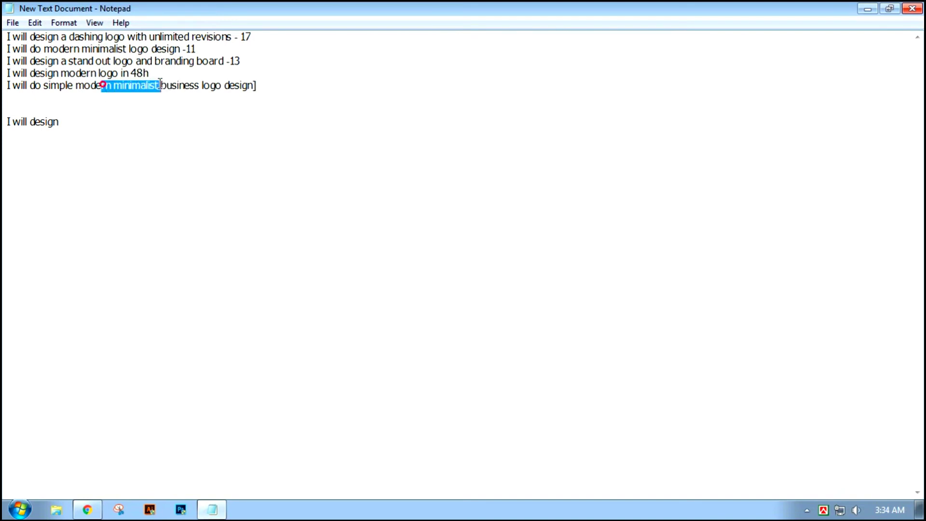
click(129, 85)
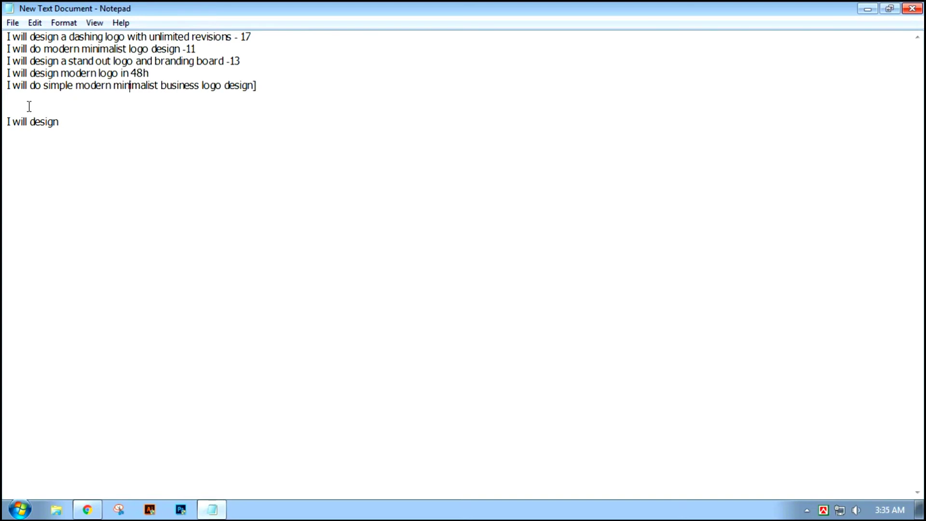
Copy 'minimalist' from the fifth title and paste it after 'I will design'.
drag(114, 85, 158, 85)
right_click(156, 82)
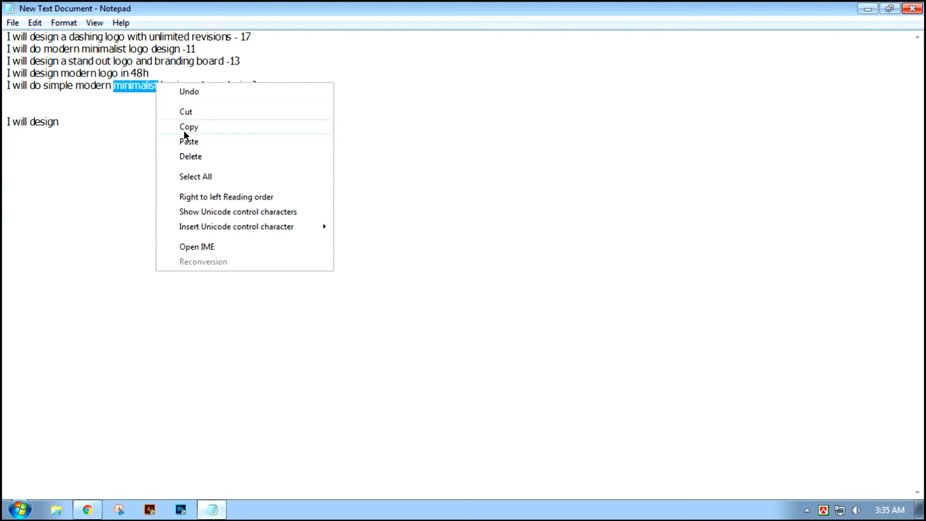
click(184, 130)
click(74, 135)
right_click(86, 124)
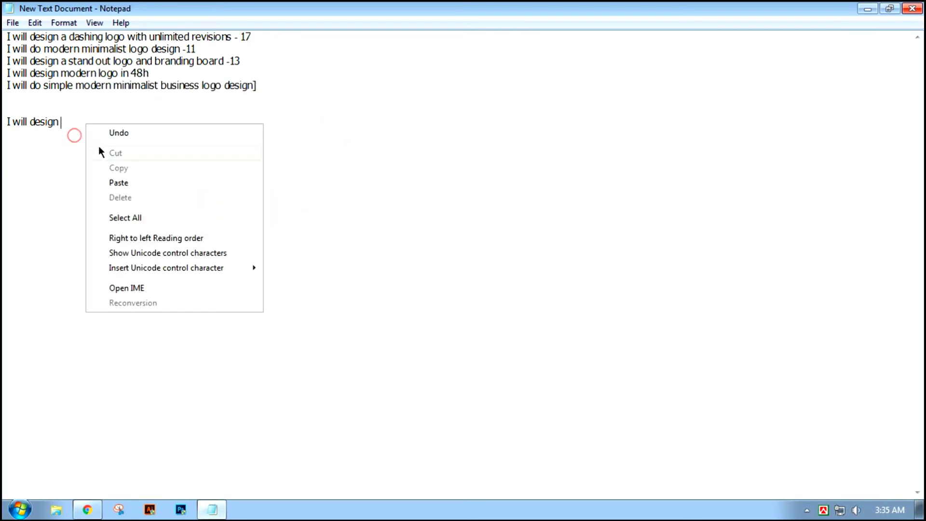
click(115, 182)
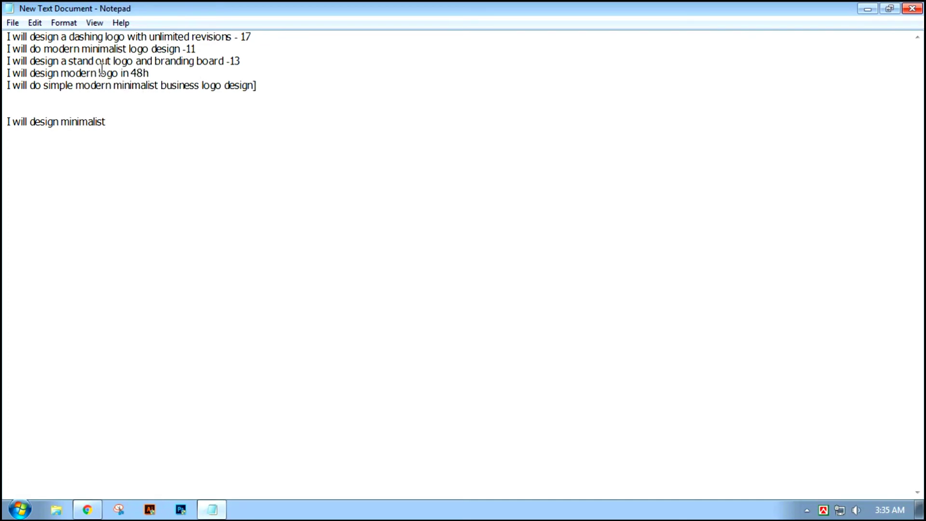
Copy 'logo' from the fourth title and paste it after 'minimalist', separated by a space.
drag(99, 74, 118, 74)
right_click(118, 73)
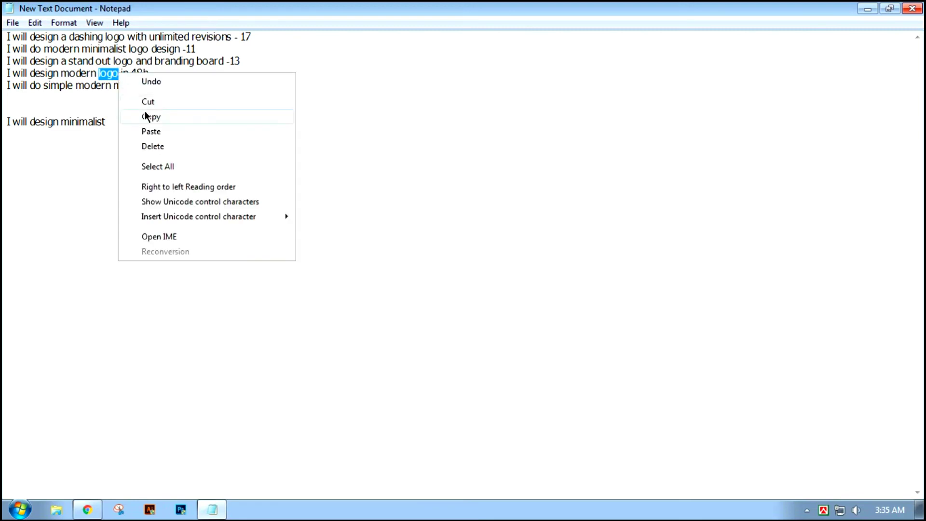
click(145, 116)
click(121, 121)
right_click(121, 120)
click(151, 178)
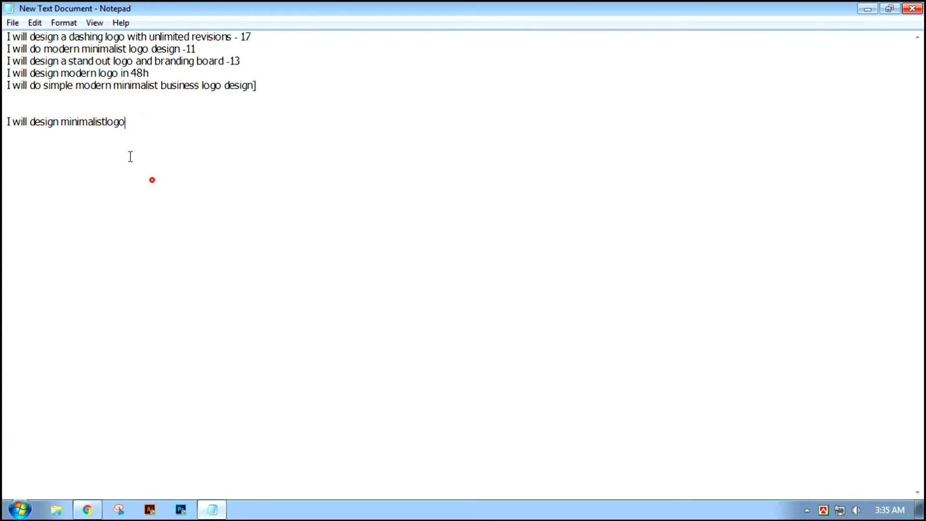
key(Left)
key(Left)
key(Left)
click(154, 128)
drag(7, 121, 23, 121)
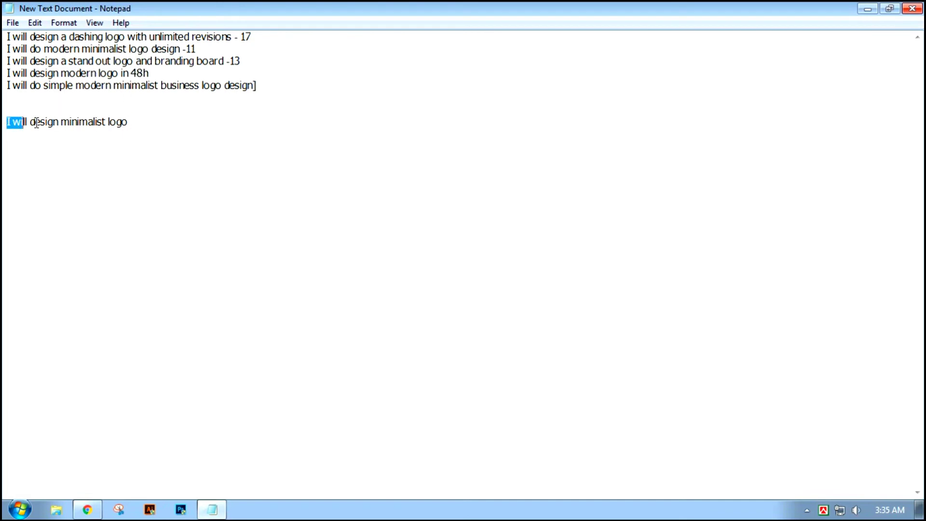
click(130, 123)
drag(30, 122, 128, 122)
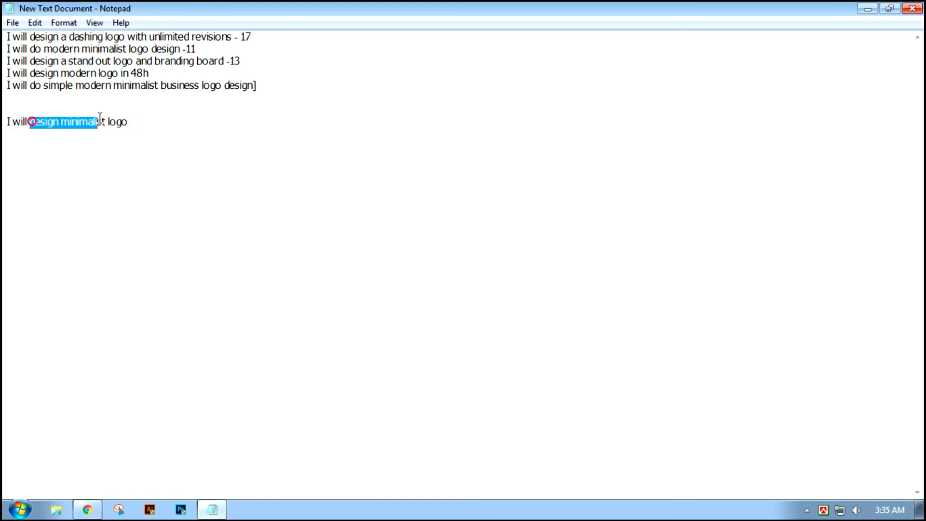
click(55, 121)
drag(29, 121, 141, 120)
mouse_move(30, 122)
mouse_down()
mouse_move(136, 121)
mouse_move(39, 123)
mouse_up()
click(140, 119)
click(103, 141)
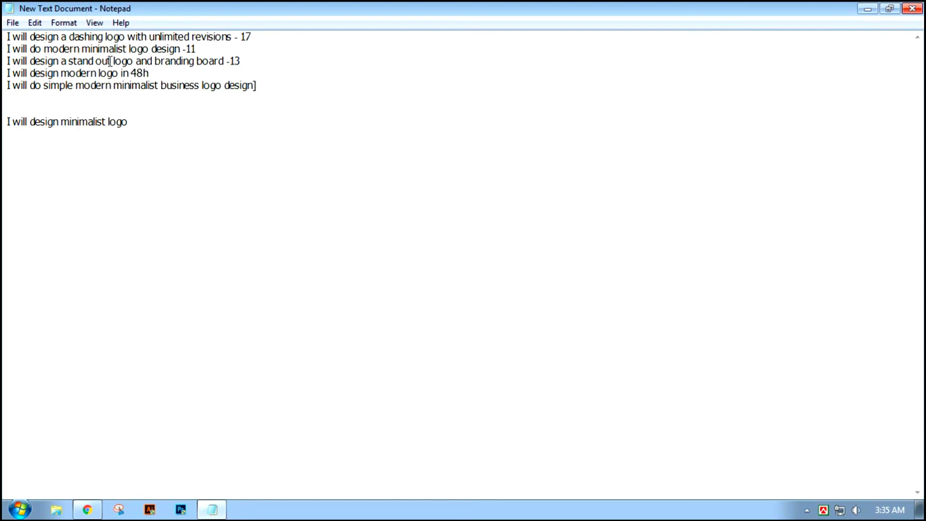
drag(70, 61, 223, 60)
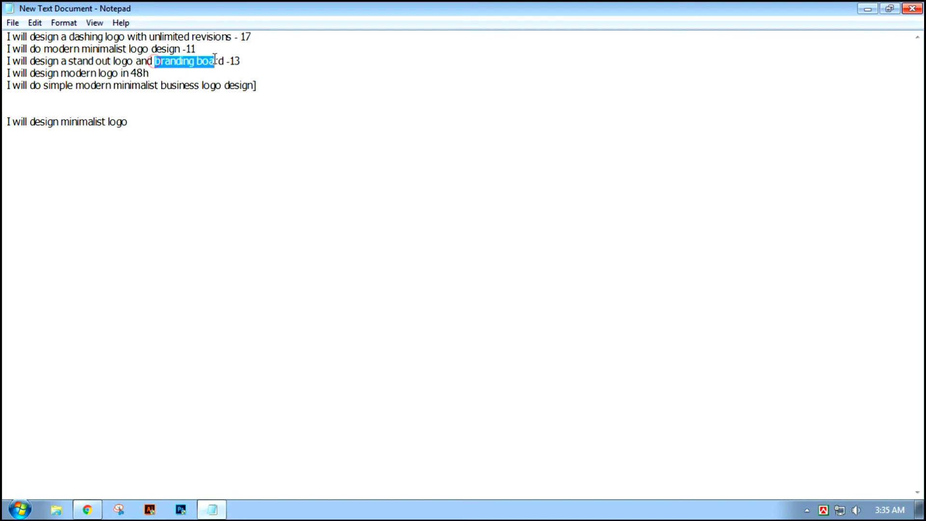
click(166, 98)
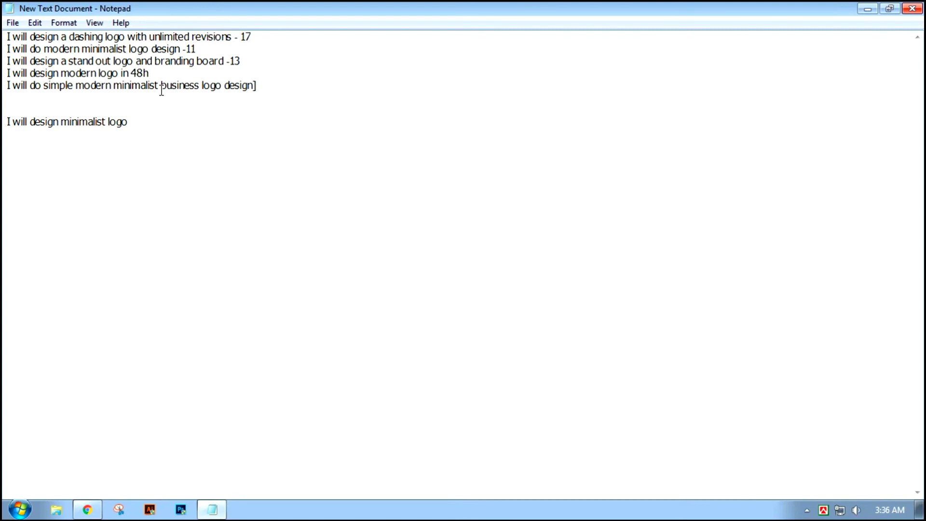
drag(260, 90, 7, 36)
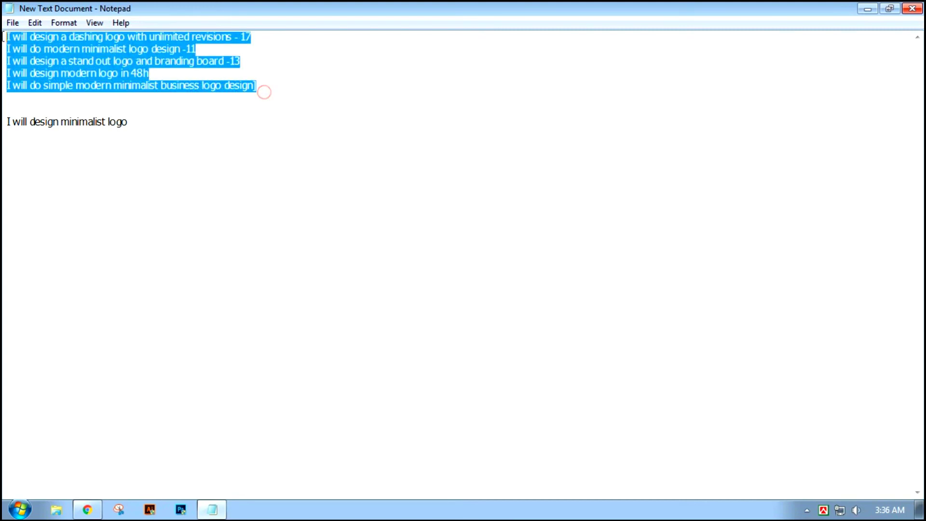
click(193, 99)
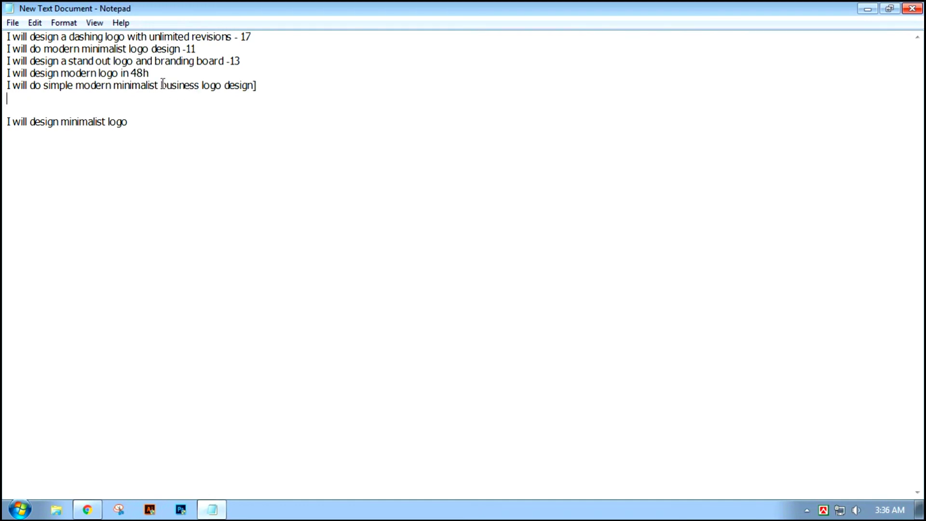
drag(161, 85, 196, 85)
click(198, 85)
click(159, 85)
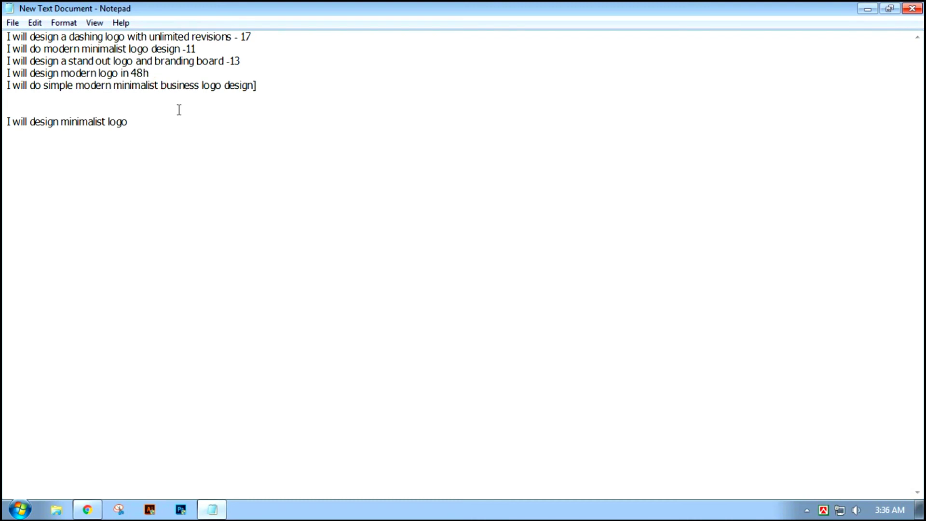